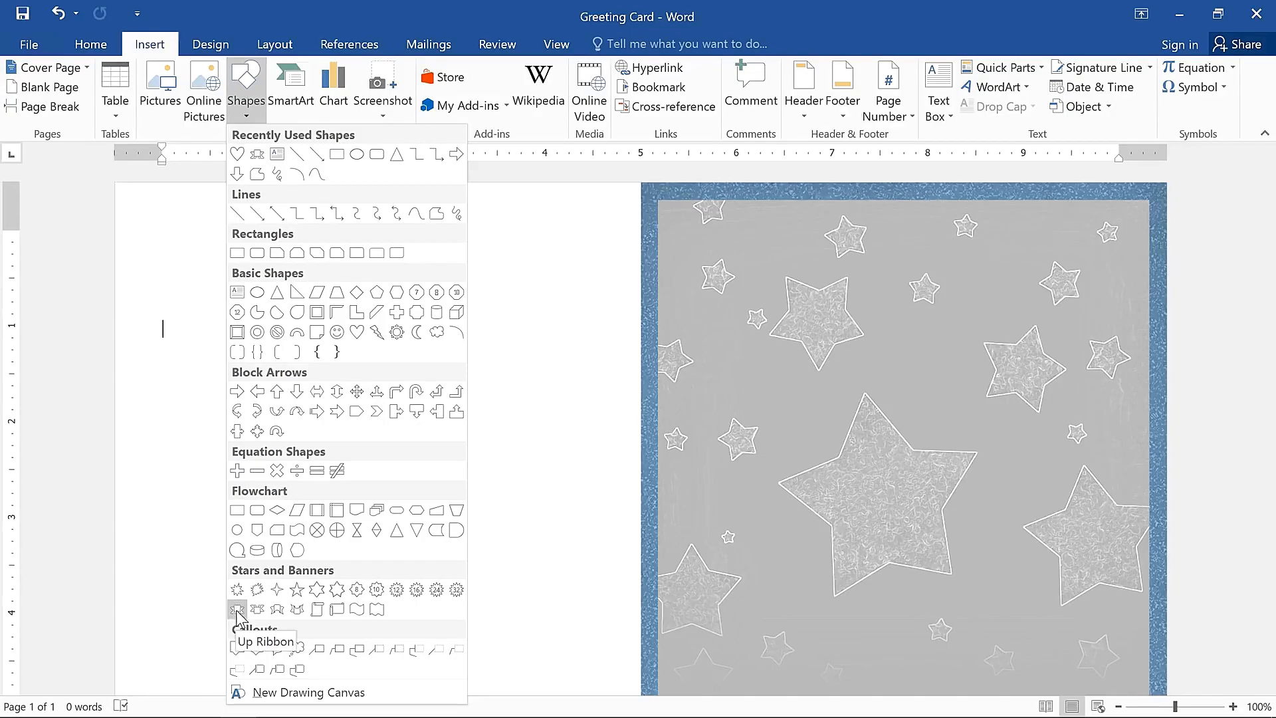
- Draw an Up Ribbon banner about 4.37" wide and 0.9" high across the middle of the star-patterned card front
{"action": "left_click", "coordinate": [237, 610]}
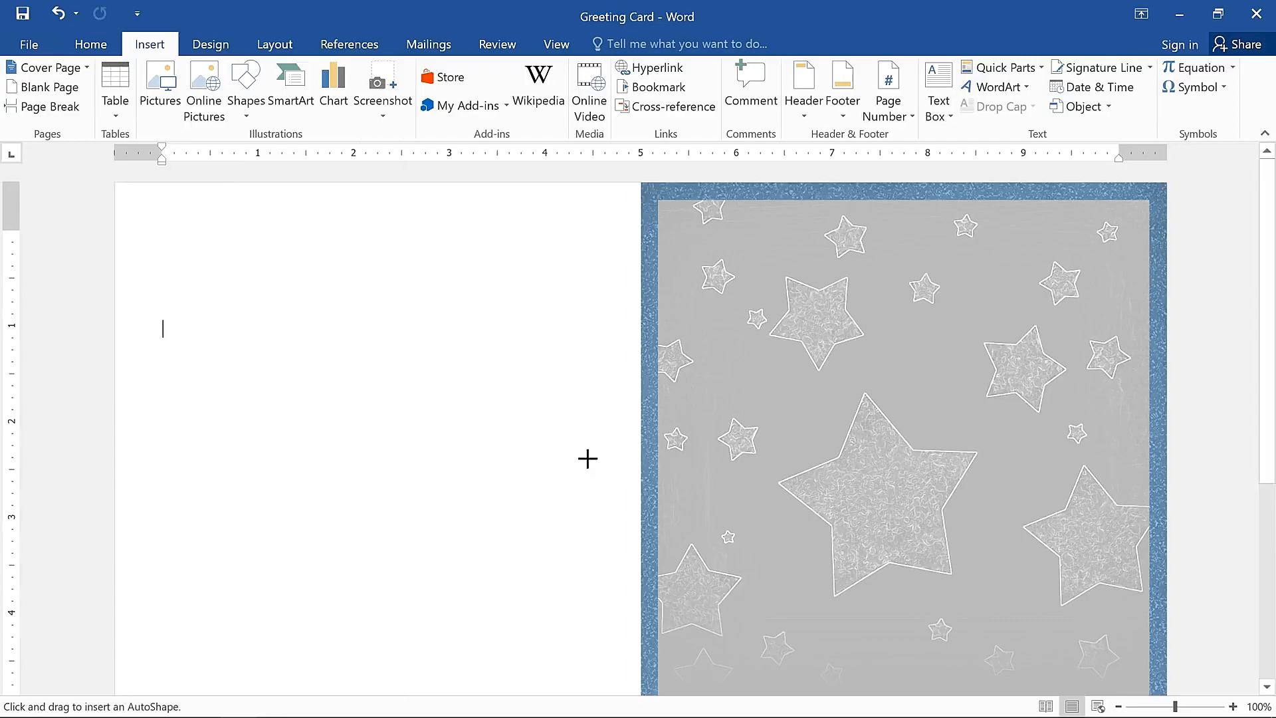
{"action": "left_click_drag", "start_coordinate": [694, 419], "coordinate": [1113, 506]}
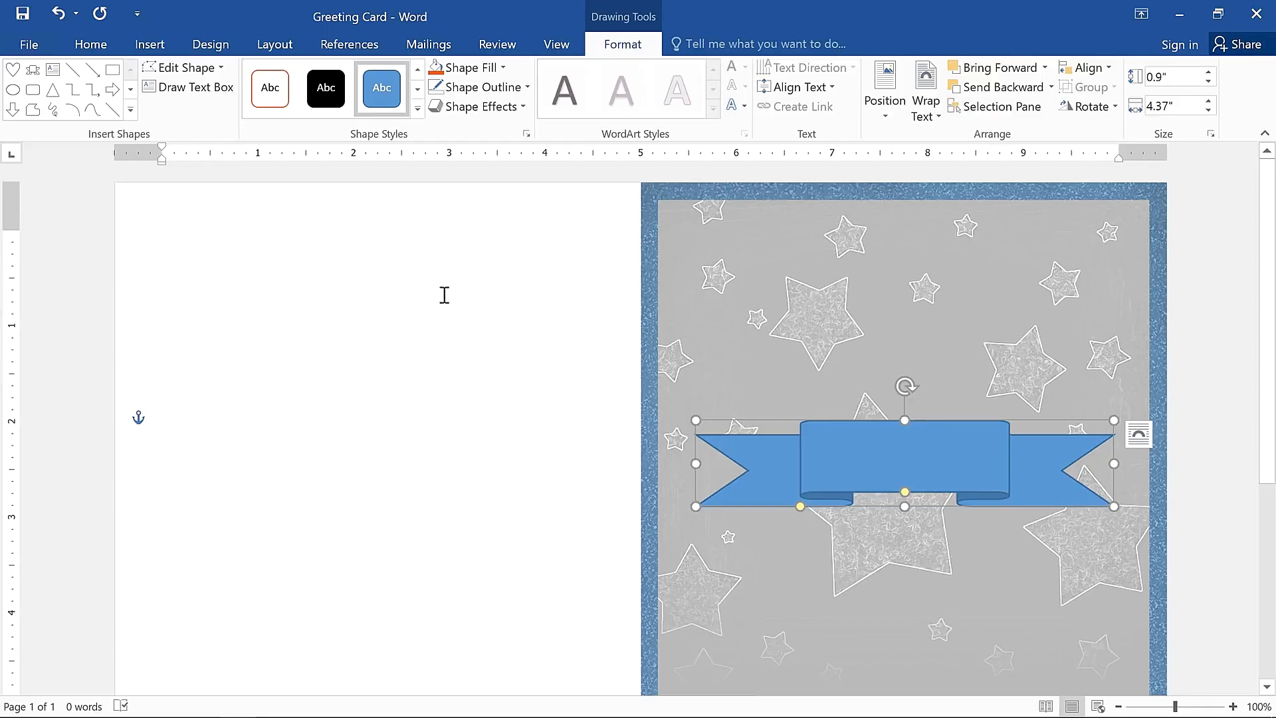
- Draw a heart about 1.99" wide and 2.07" high over the centre of the ribbon
{"action": "left_click", "coordinate": [171, 48]}
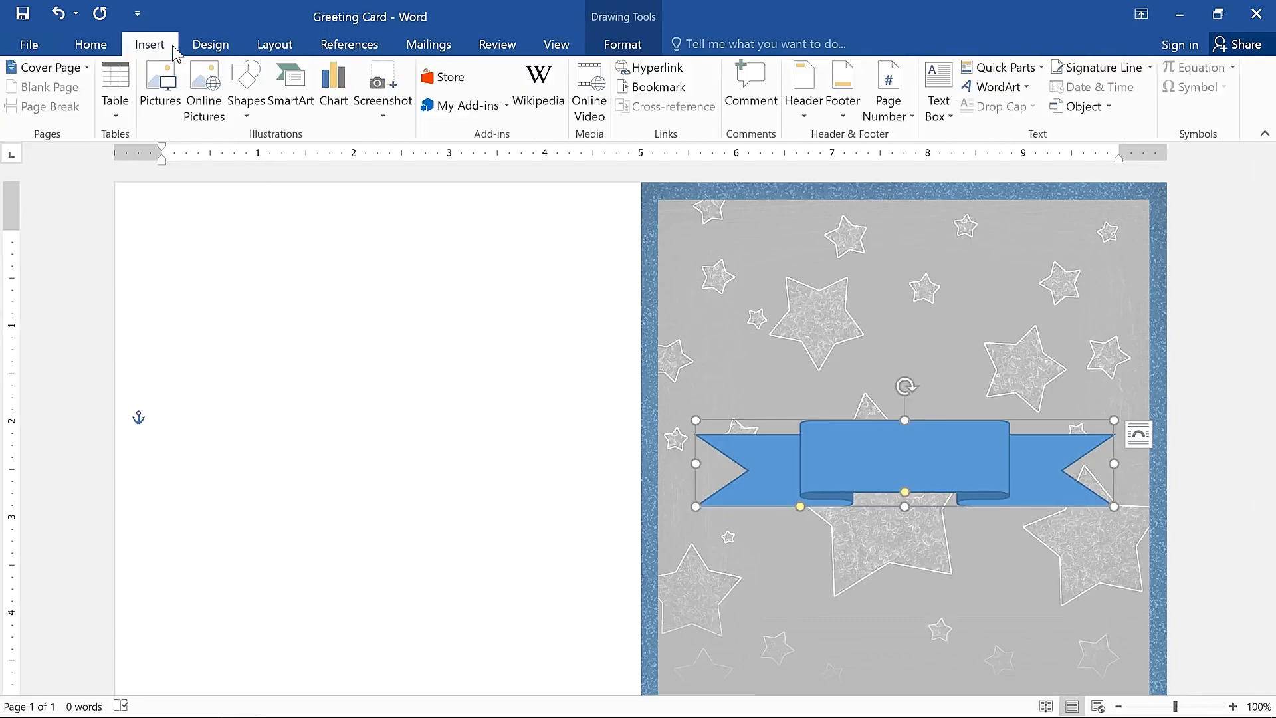
{"action": "left_click", "coordinate": [246, 85]}
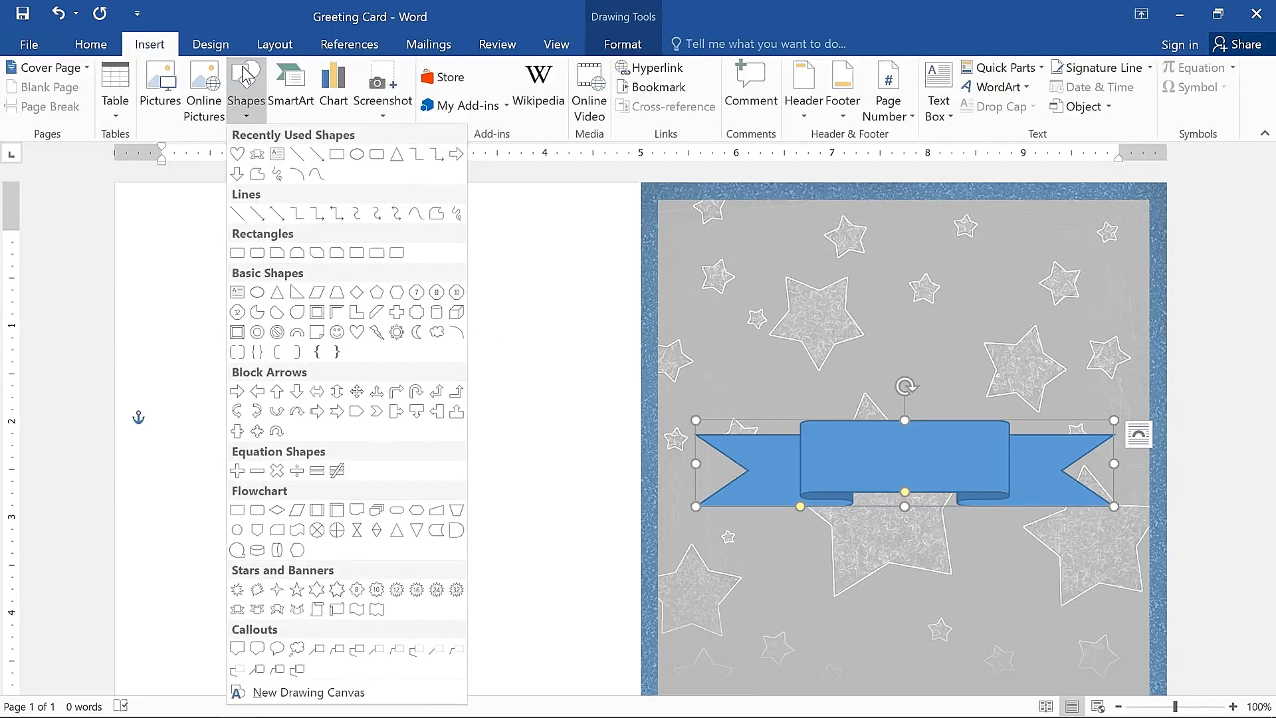
{"action": "left_click", "coordinate": [357, 332]}
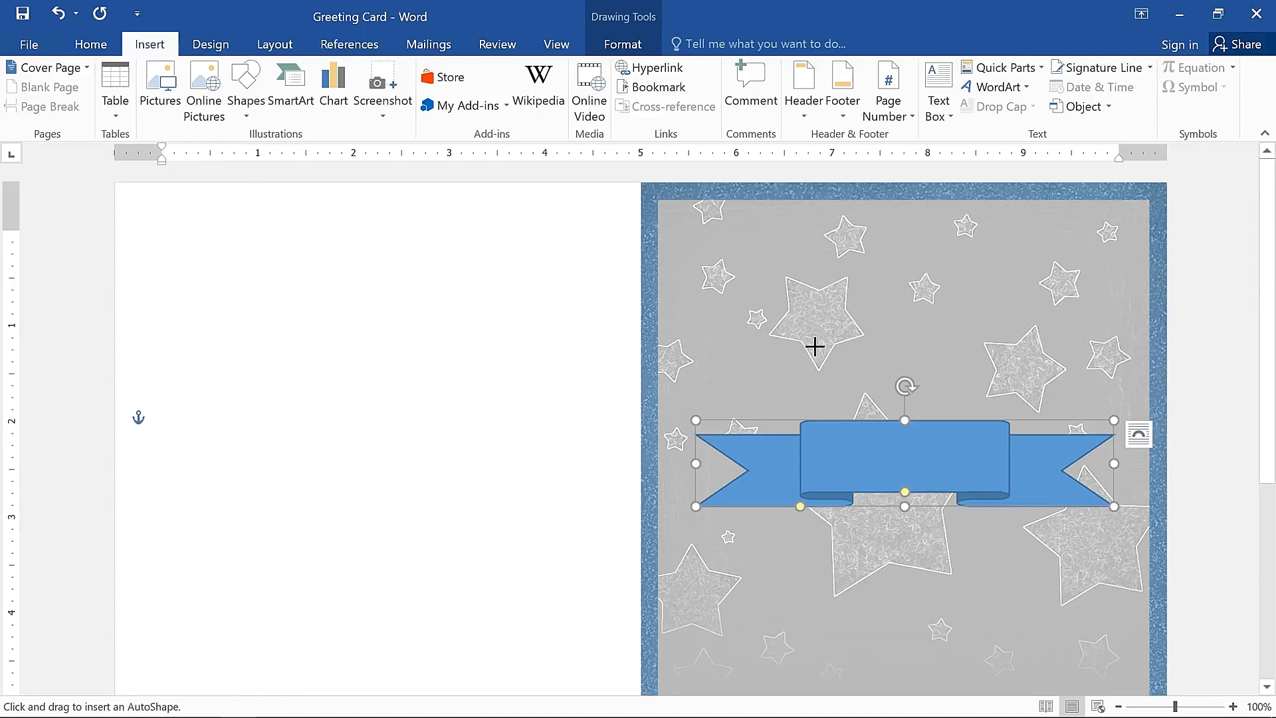
{"action": "mouse_move", "coordinate": [803, 327]}
{"action": "left_mouse_down"}
{"action": "mouse_move", "coordinate": [863, 407]}
{"action": "mouse_move", "coordinate": [974, 465]}
{"action": "mouse_move", "coordinate": [995, 525]}
{"action": "left_mouse_up"}
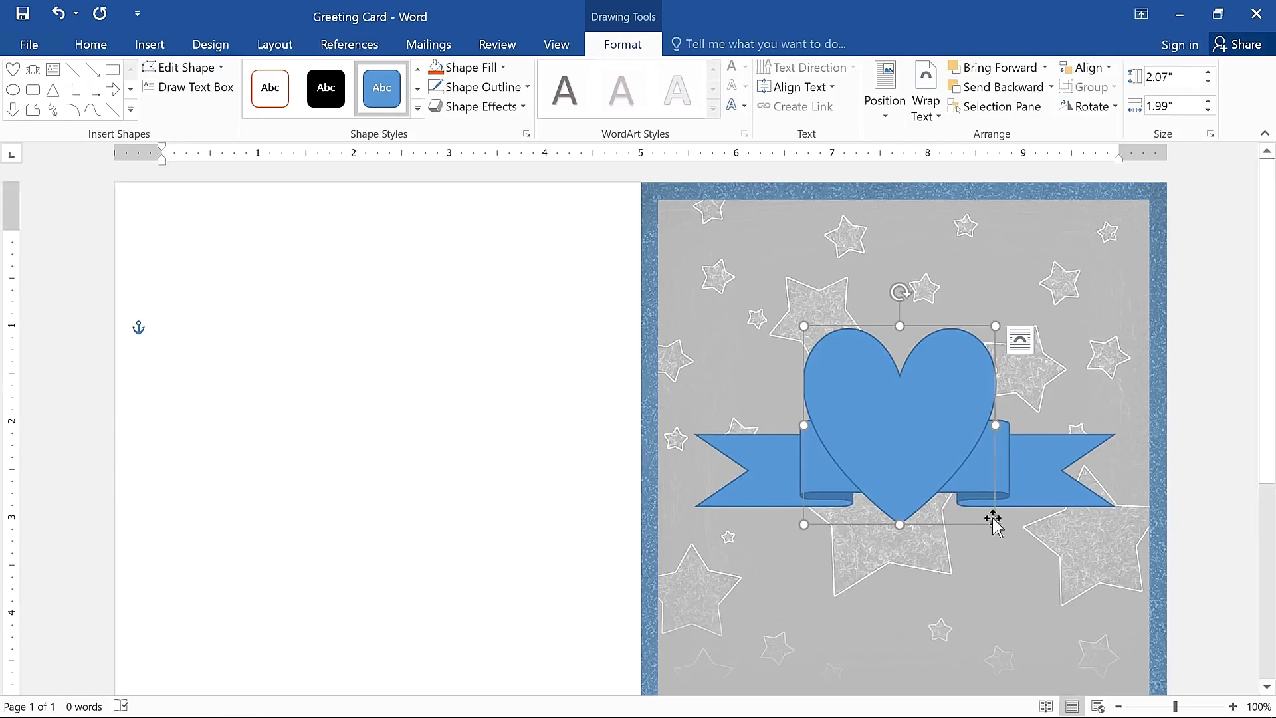
- Send the heart backward so it sits behind the ribbon
{"action": "right_click", "coordinate": [981, 352]}
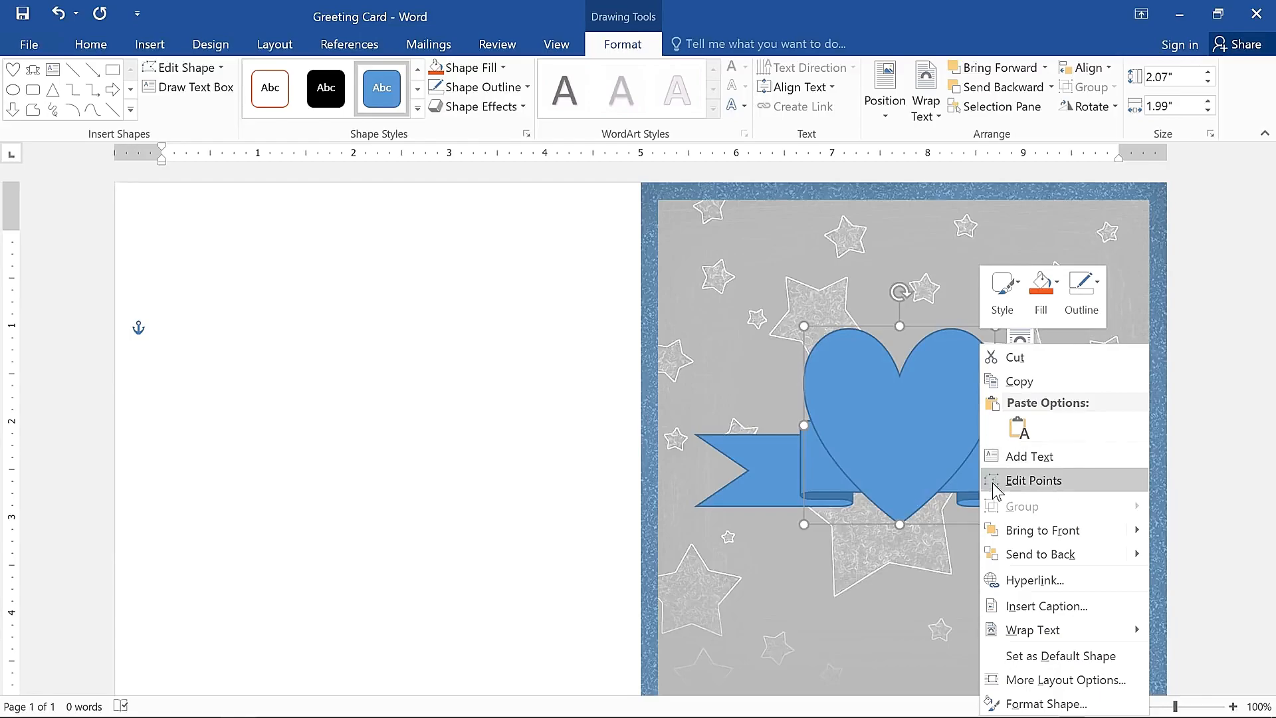
{"action": "mouse_move", "coordinate": [994, 560]}
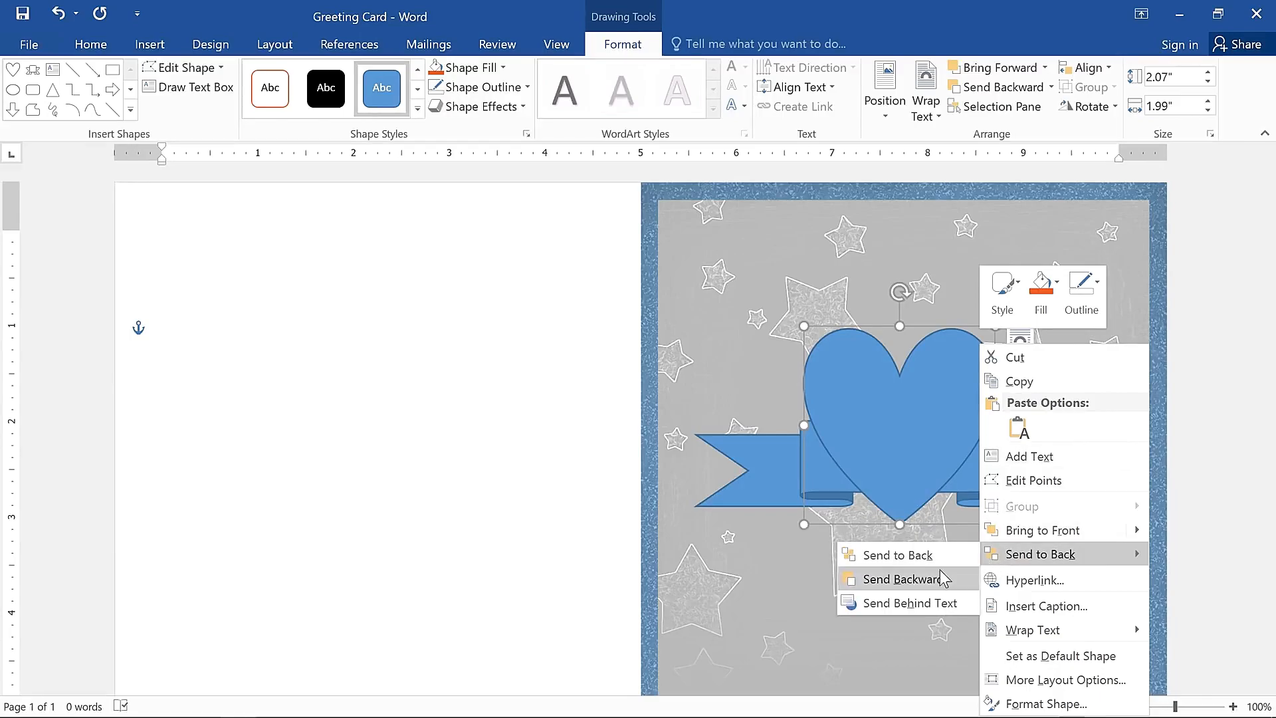
{"action": "left_click", "coordinate": [957, 581]}
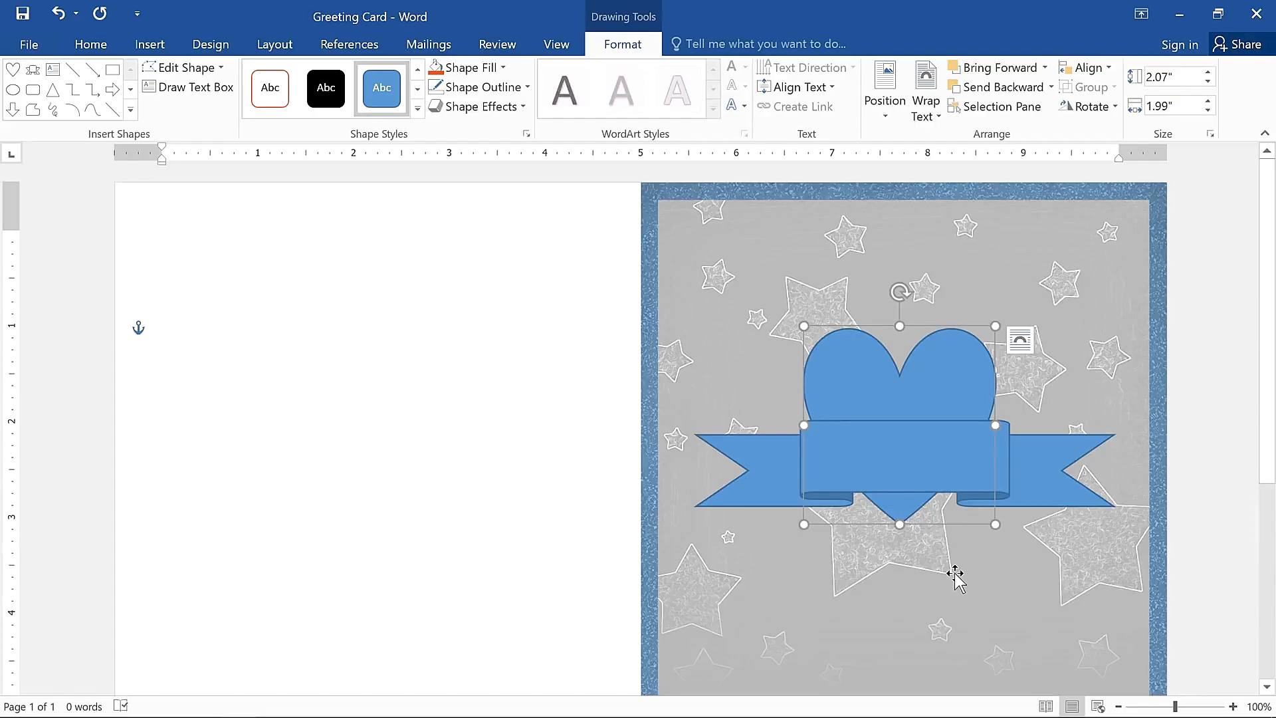
- Resize the ribbon to about 4.57" wide and 0.61" high
{"action": "left_click", "coordinate": [1048, 492]}
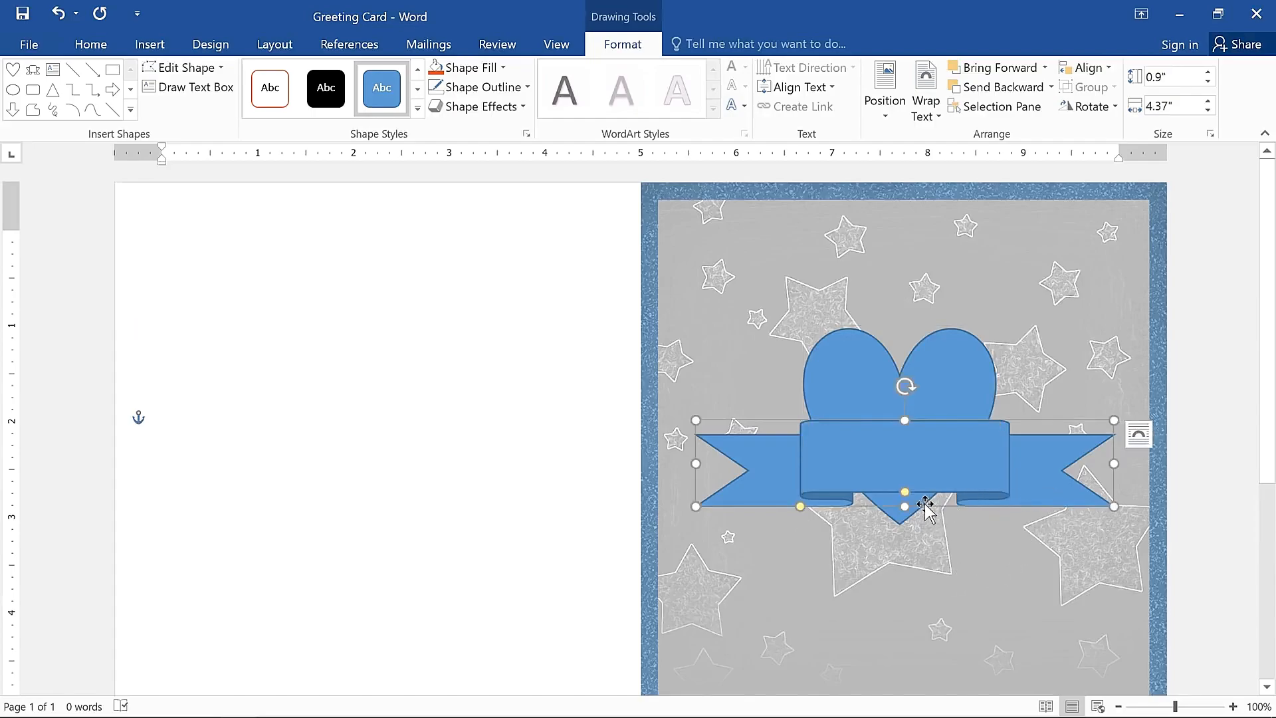
{"action": "left_click_drag", "start_coordinate": [903, 505], "coordinate": [903, 500]}
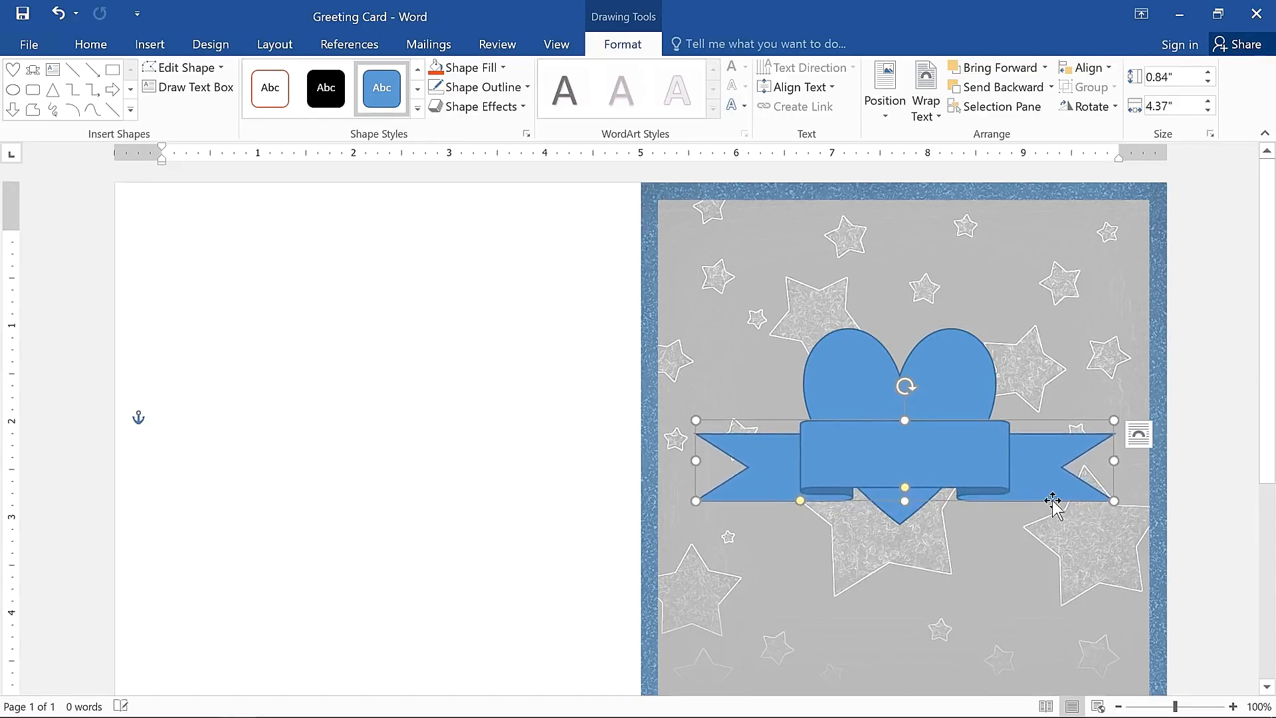
{"action": "left_click_drag", "start_coordinate": [1113, 500], "coordinate": [1132, 477]}
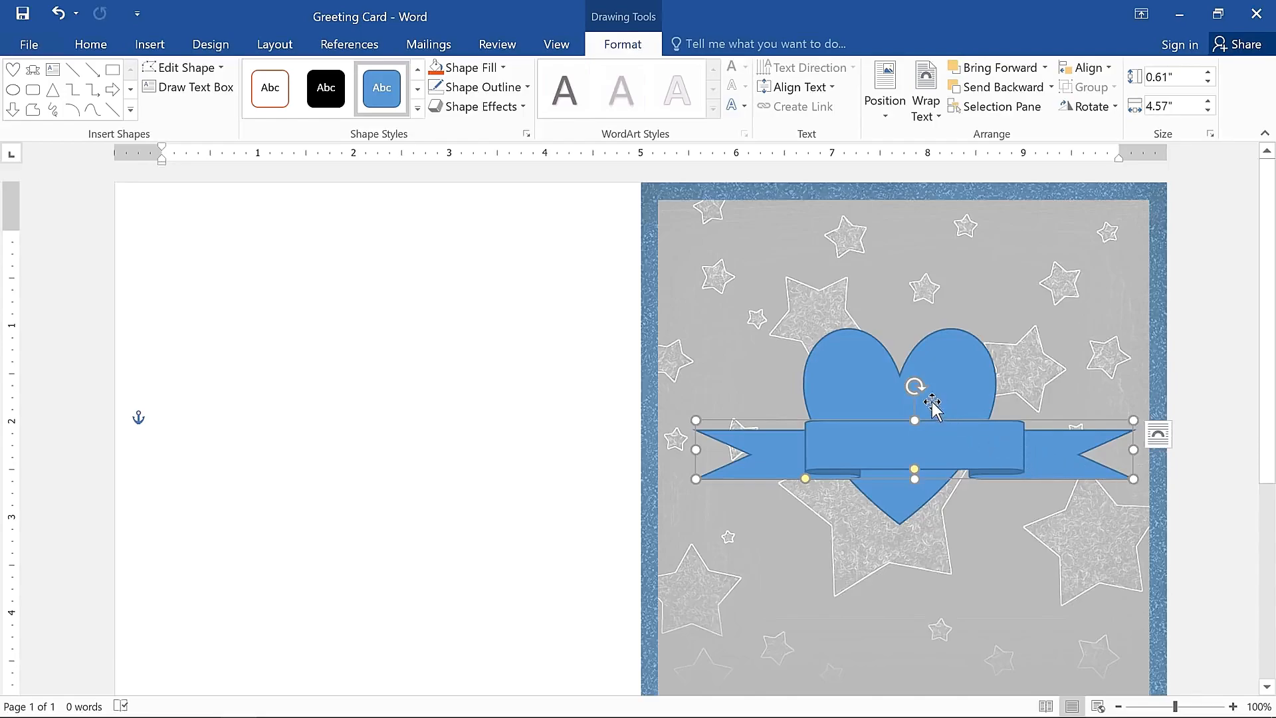
- Tilt the ribbon slightly counterclockwise and reshape it with deeper folds and a wider centre panel
{"action": "mouse_move", "coordinate": [915, 387]}
{"action": "left_mouse_down"}
{"action": "mouse_move", "coordinate": [943, 399]}
{"action": "mouse_move", "coordinate": [907, 393]}
{"action": "left_mouse_up"}
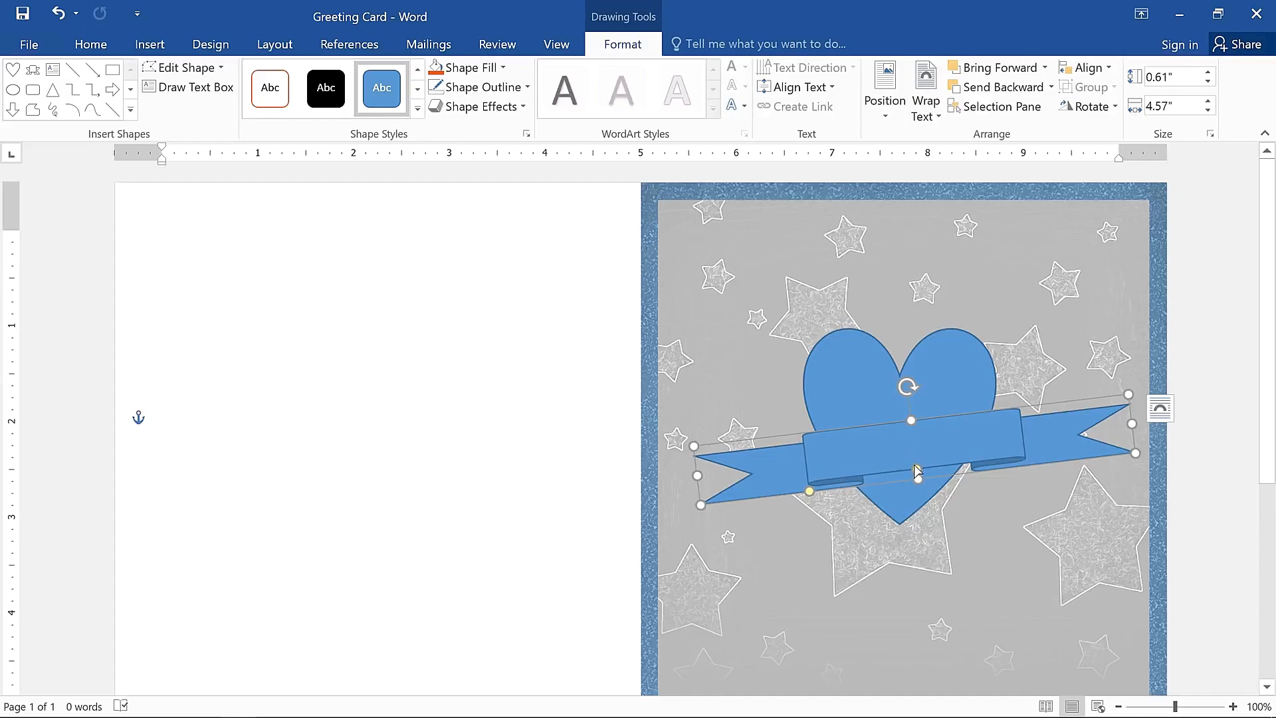
{"action": "left_click_drag", "start_coordinate": [917, 471], "coordinate": [909, 448]}
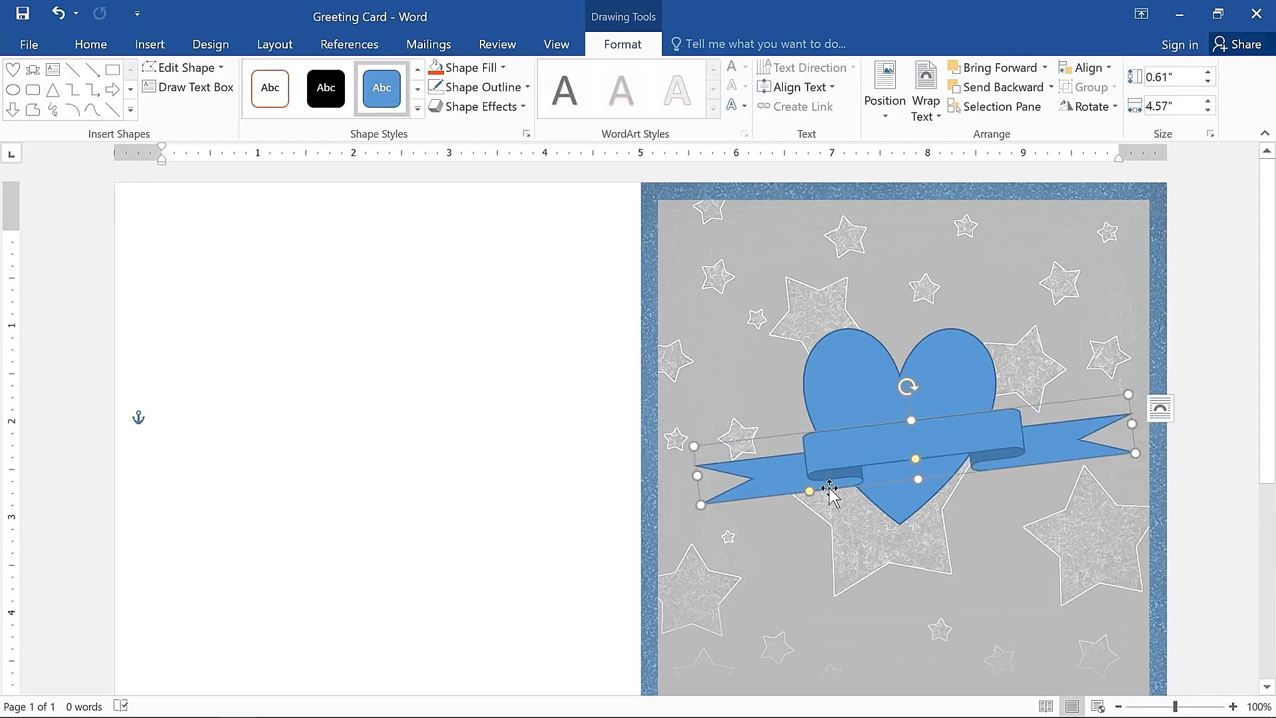
{"action": "left_click_drag", "start_coordinate": [808, 492], "coordinate": [756, 500]}
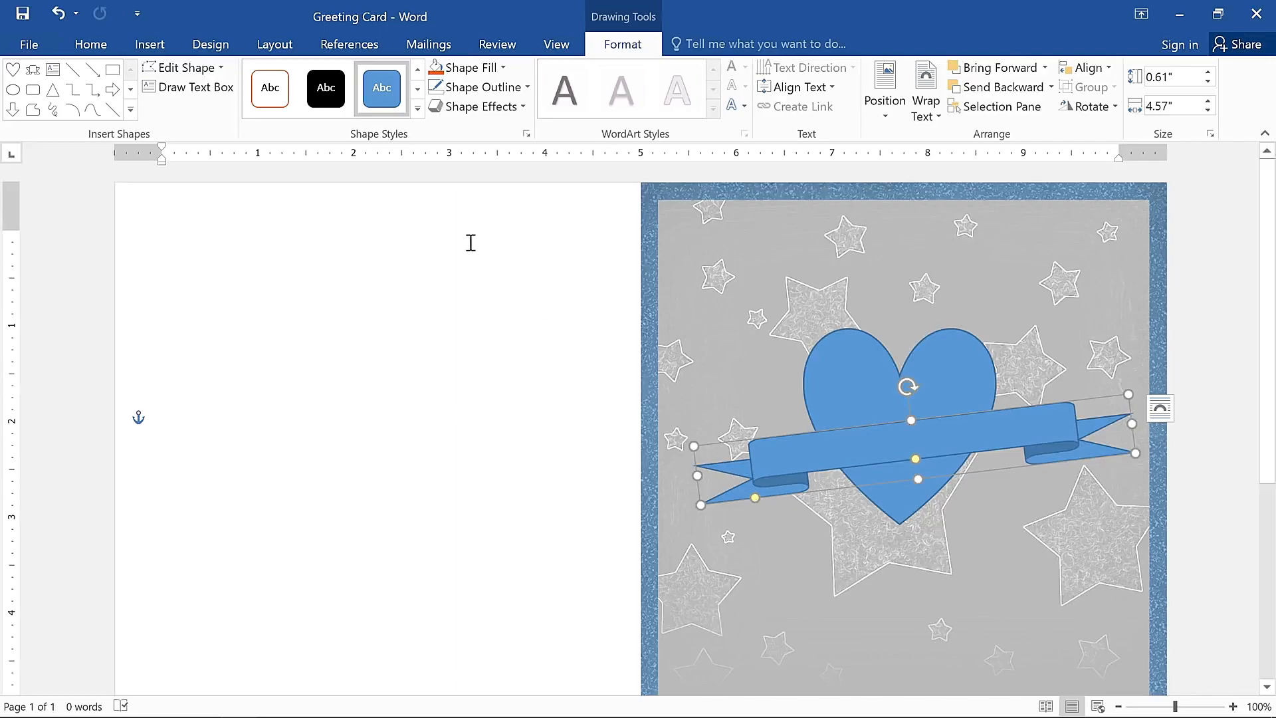
- Apply the pale gold gradient theme style to the ribbon and change its outline to a grey theme colour
{"action": "left_click", "coordinate": [417, 109]}
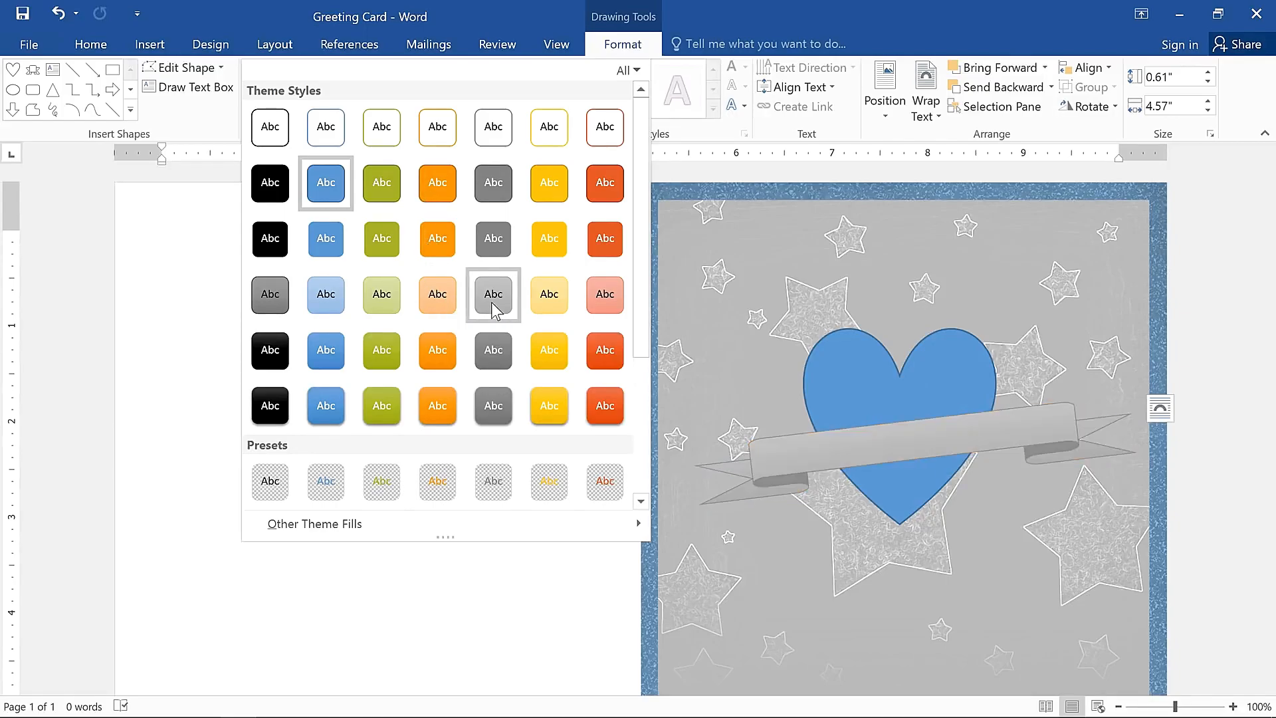
{"action": "left_click", "coordinate": [529, 305]}
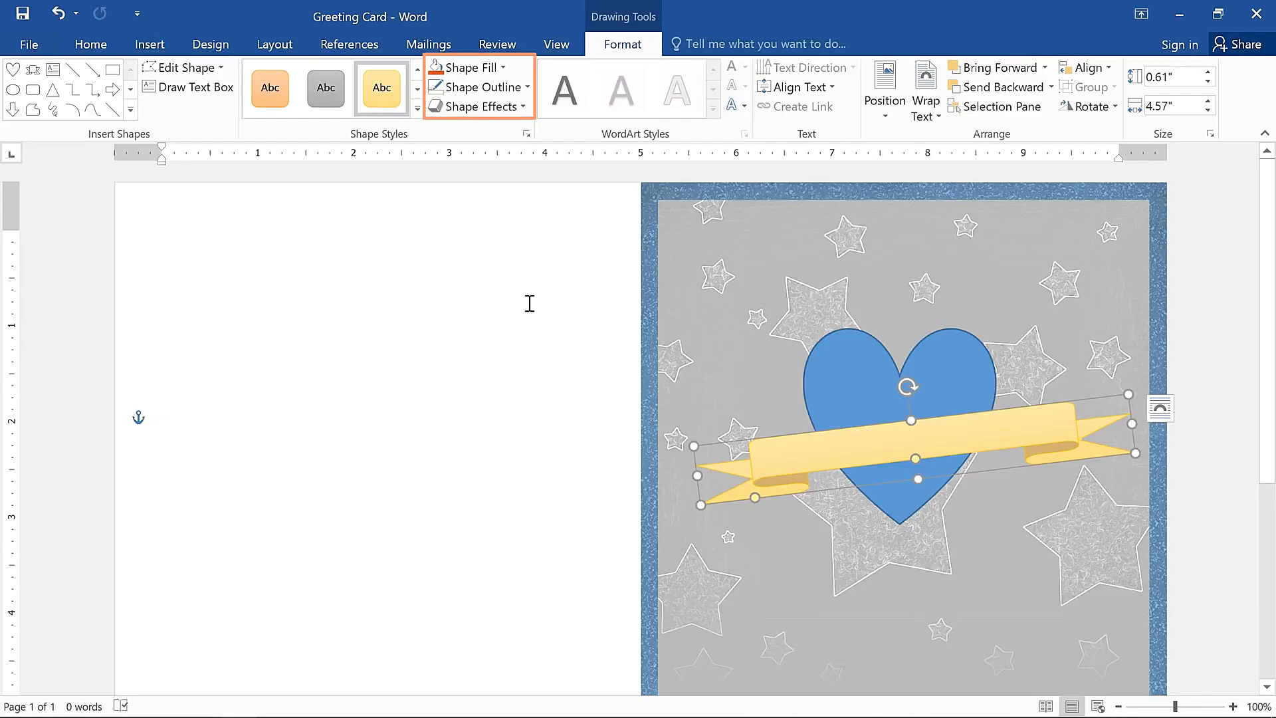
{"action": "left_click", "coordinate": [511, 93]}
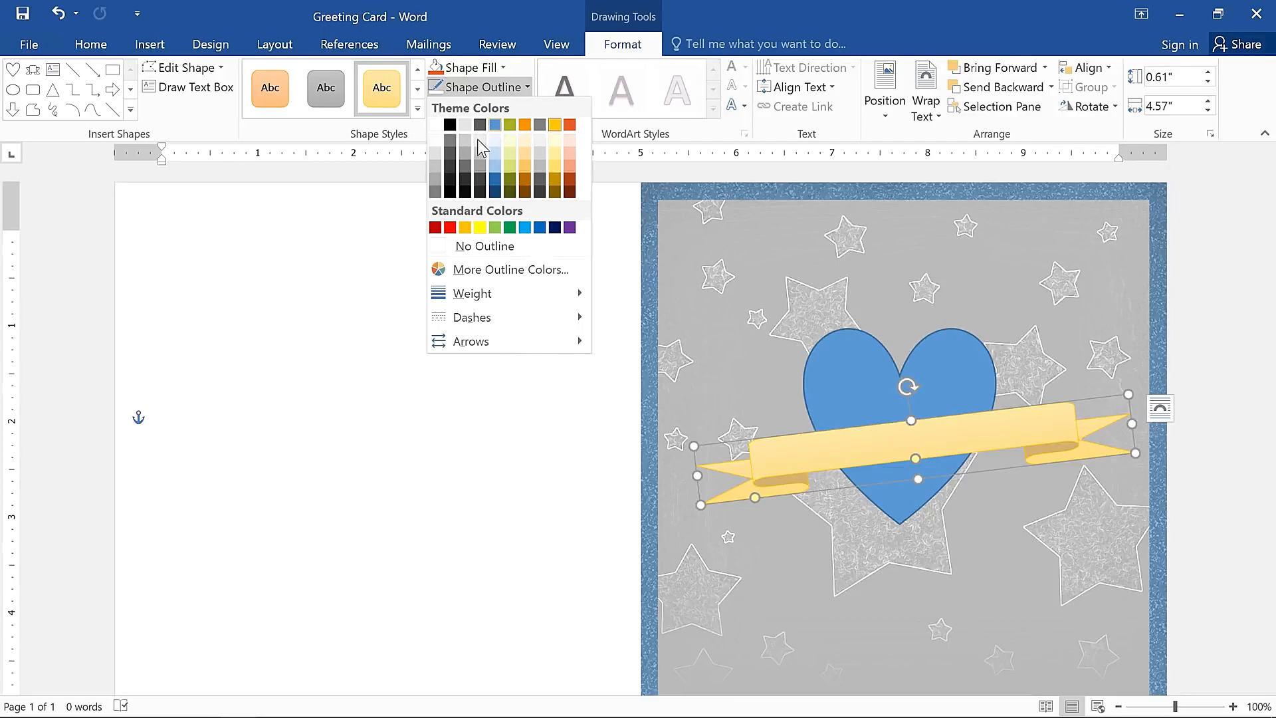
{"action": "left_click", "coordinate": [477, 169]}
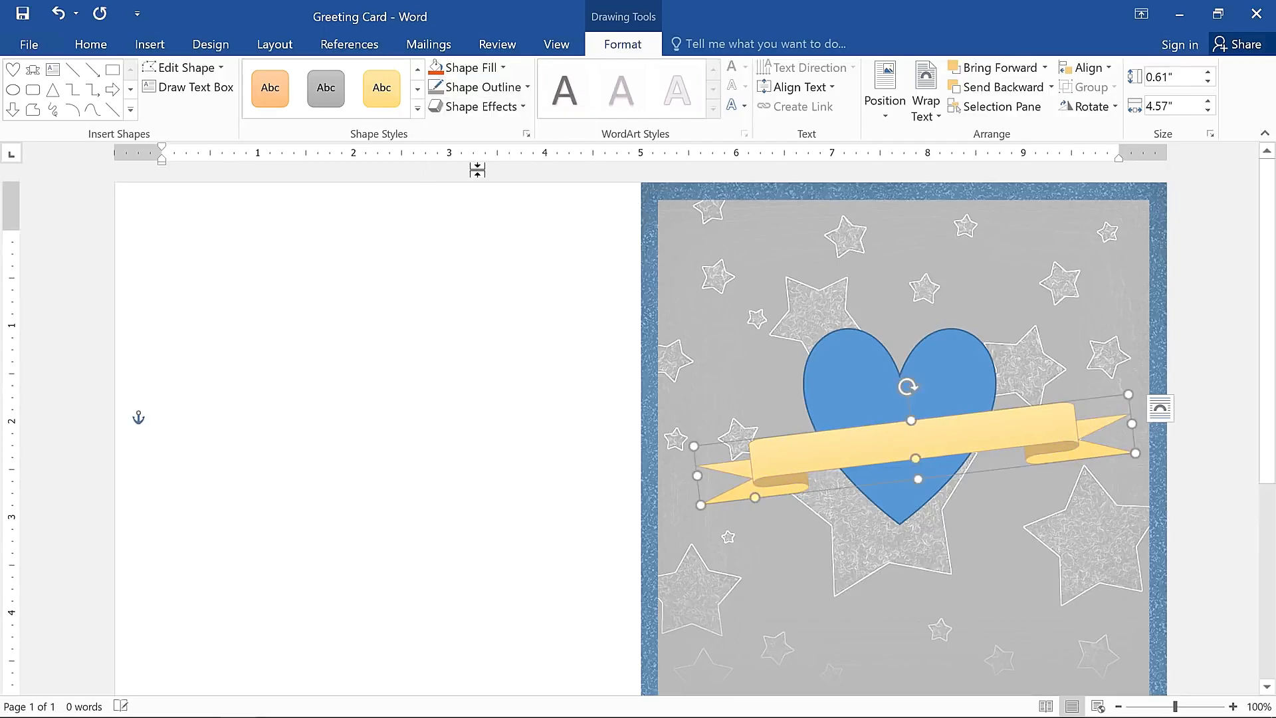
- Add an outer shadow to the ribbon, offset diagonally toward its lower right
{"action": "left_click", "coordinate": [482, 110]}
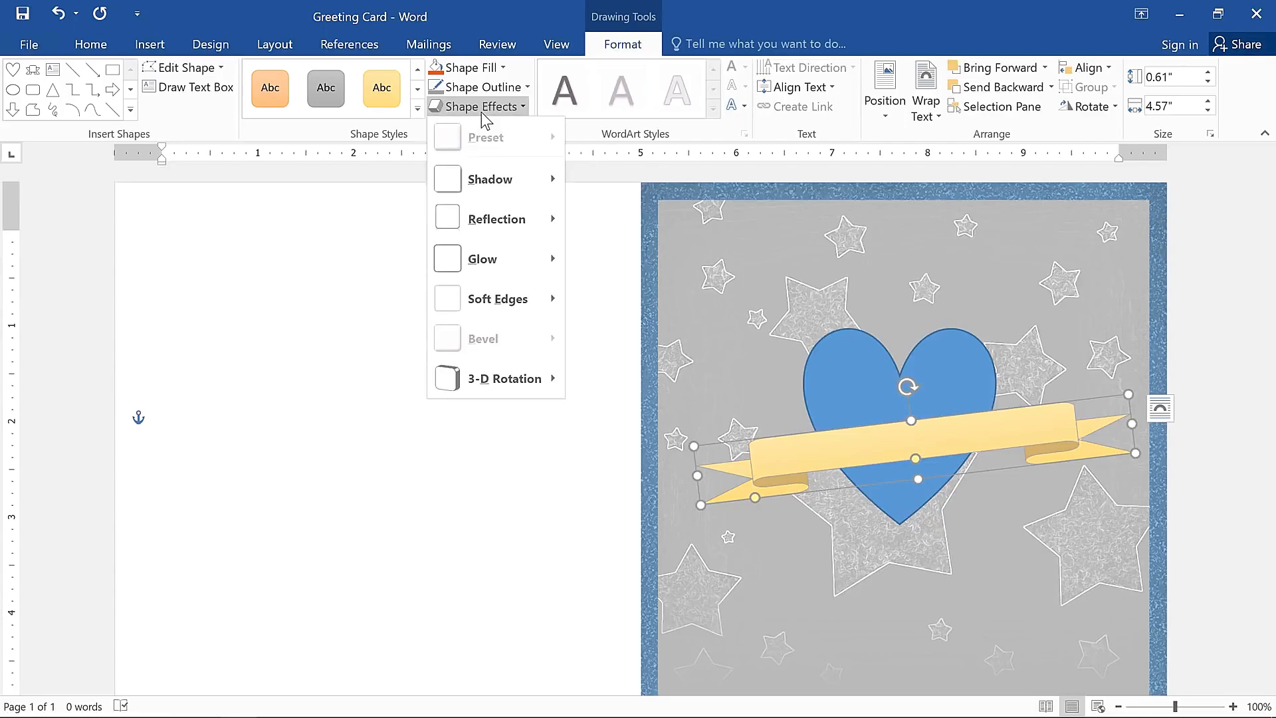
{"action": "mouse_move", "coordinate": [504, 178]}
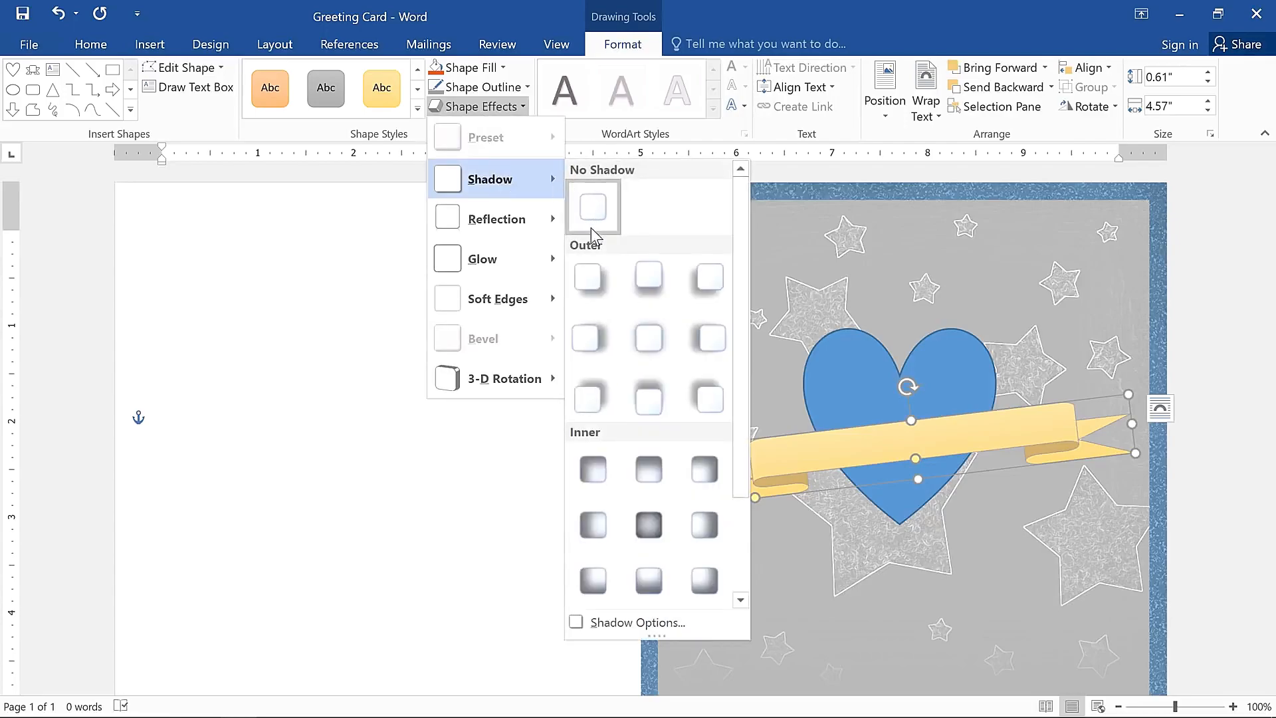
{"action": "left_click", "coordinate": [592, 271]}
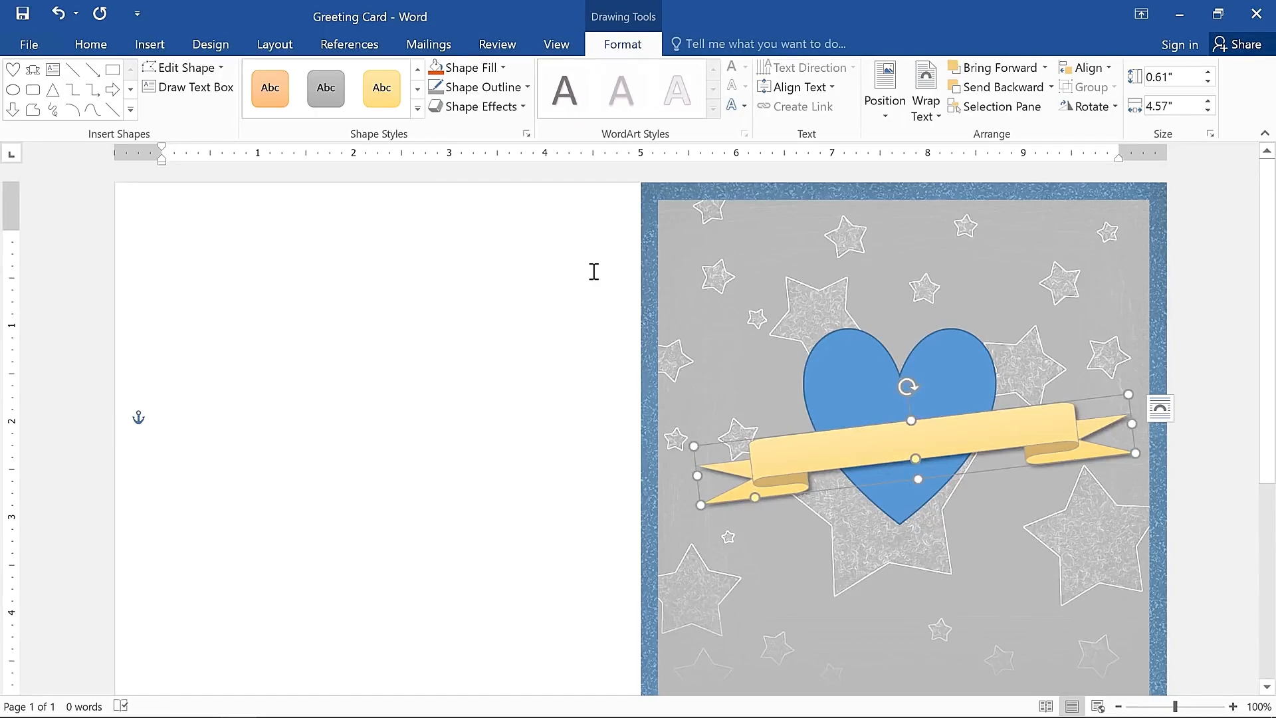
- Fill the heart with the orange-red theme colour and remove its outline
{"action": "left_click", "coordinate": [827, 355]}
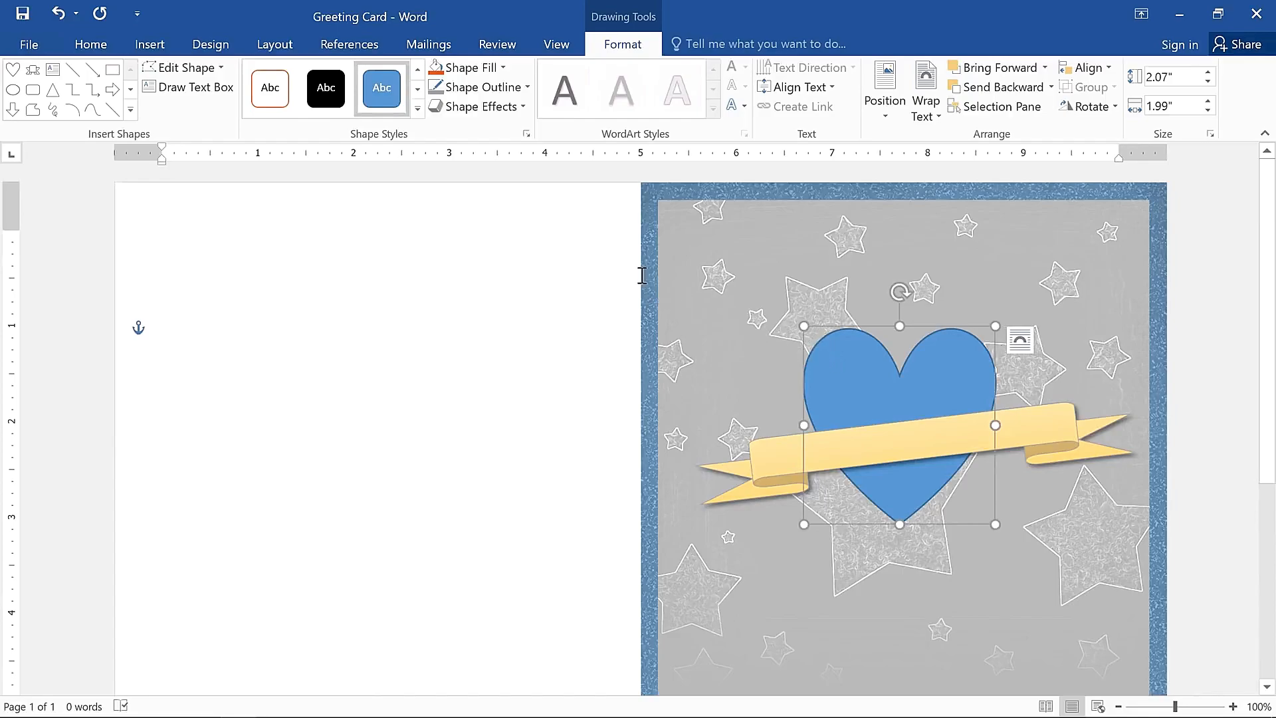
{"action": "left_click", "coordinate": [468, 67]}
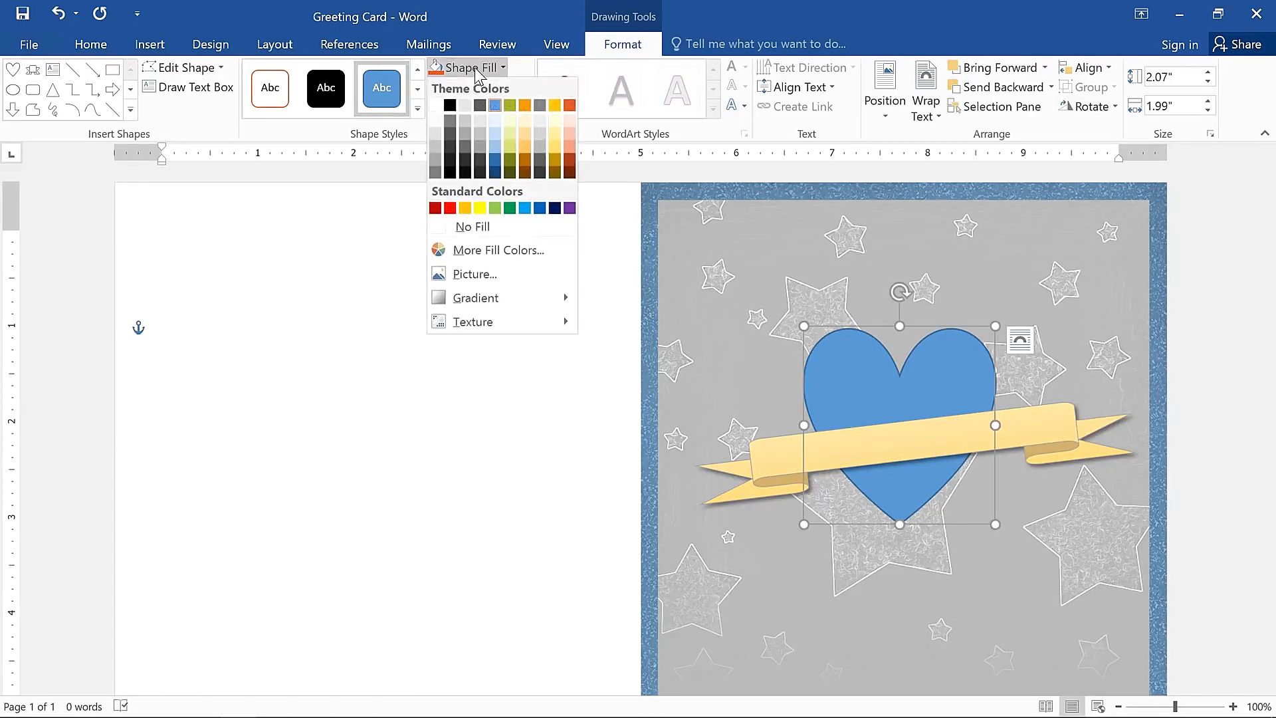
{"action": "left_click", "coordinate": [567, 106]}
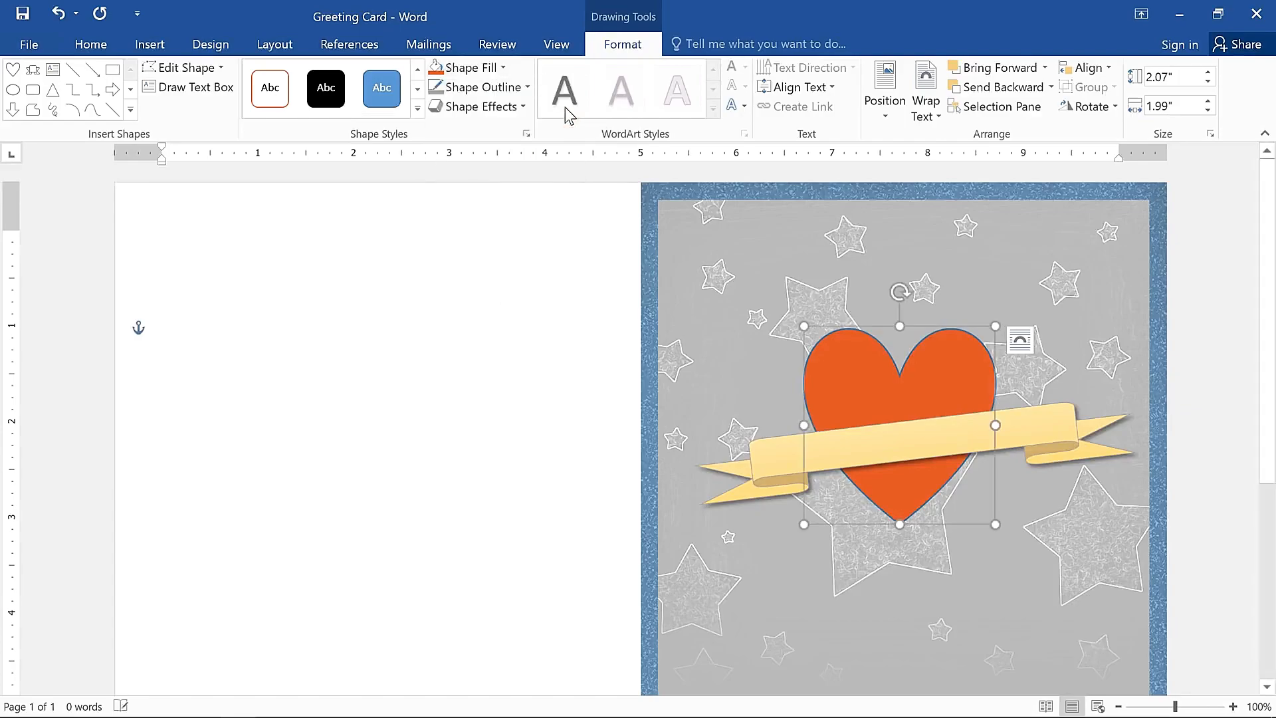
{"action": "left_click", "coordinate": [519, 87]}
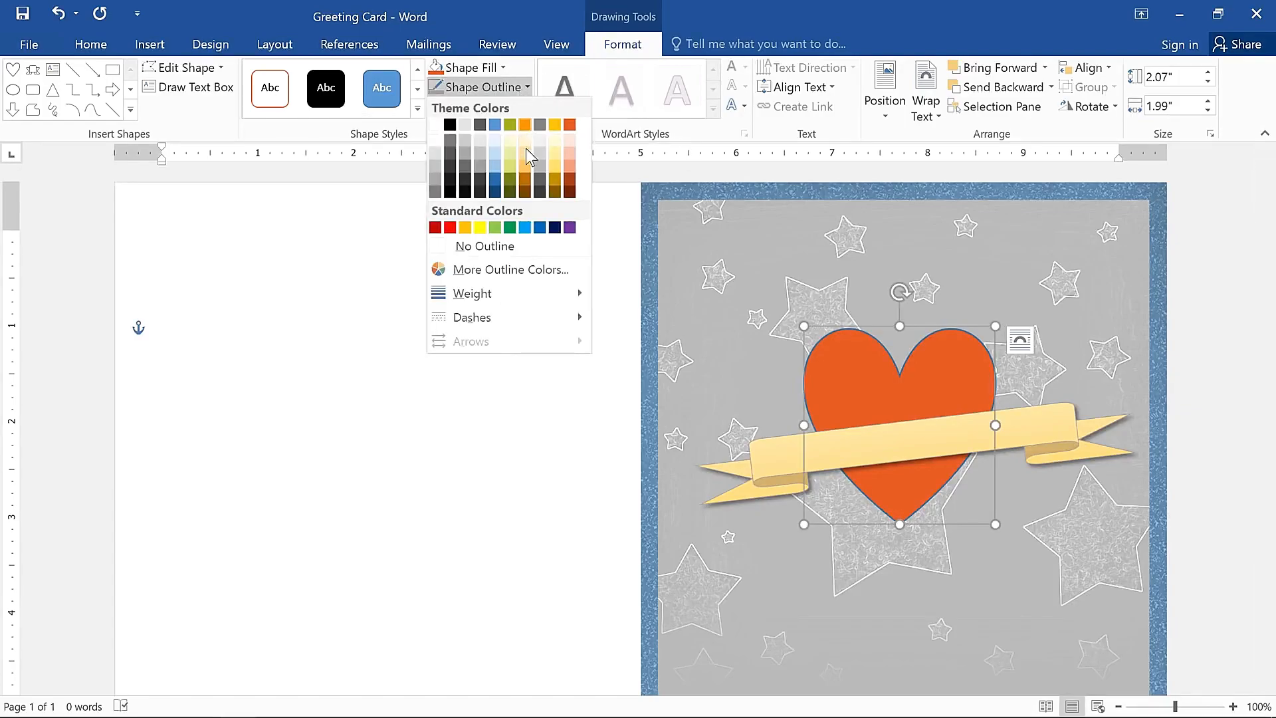
{"action": "left_click", "coordinate": [526, 246]}
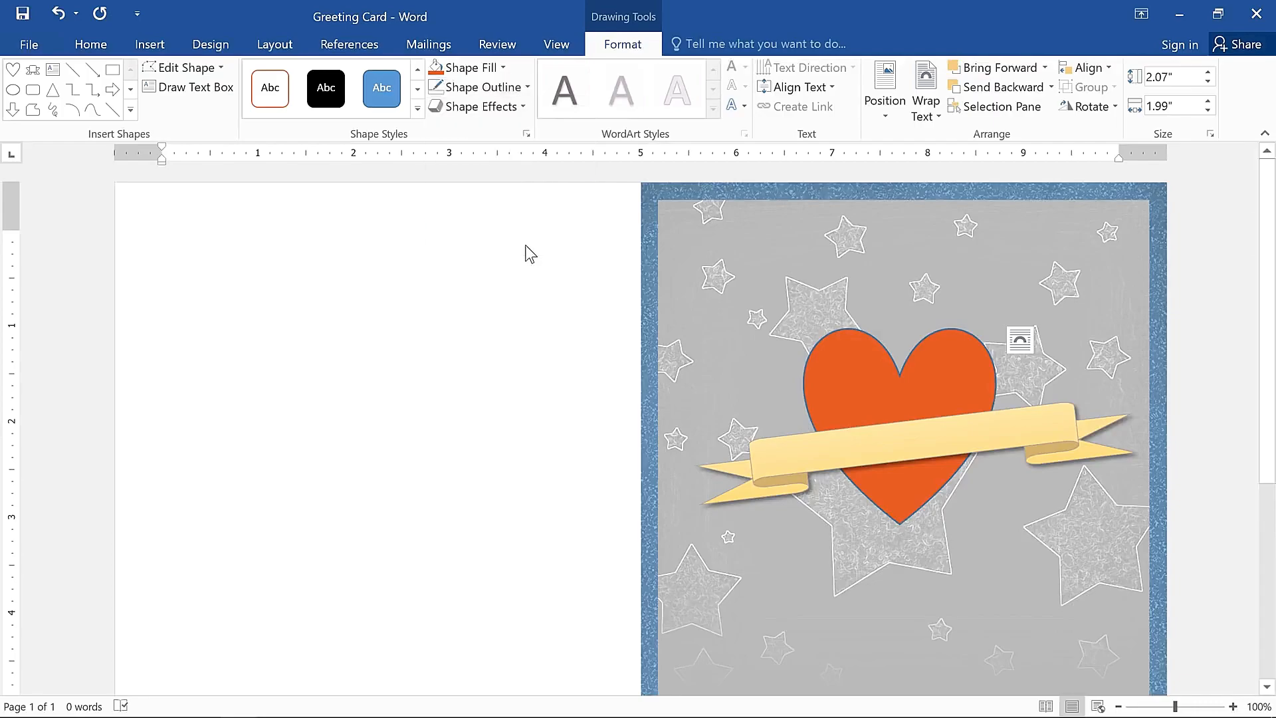
- Apply the first bevel preset to the heart for a raised, rounded look
{"action": "left_click", "coordinate": [515, 110]}
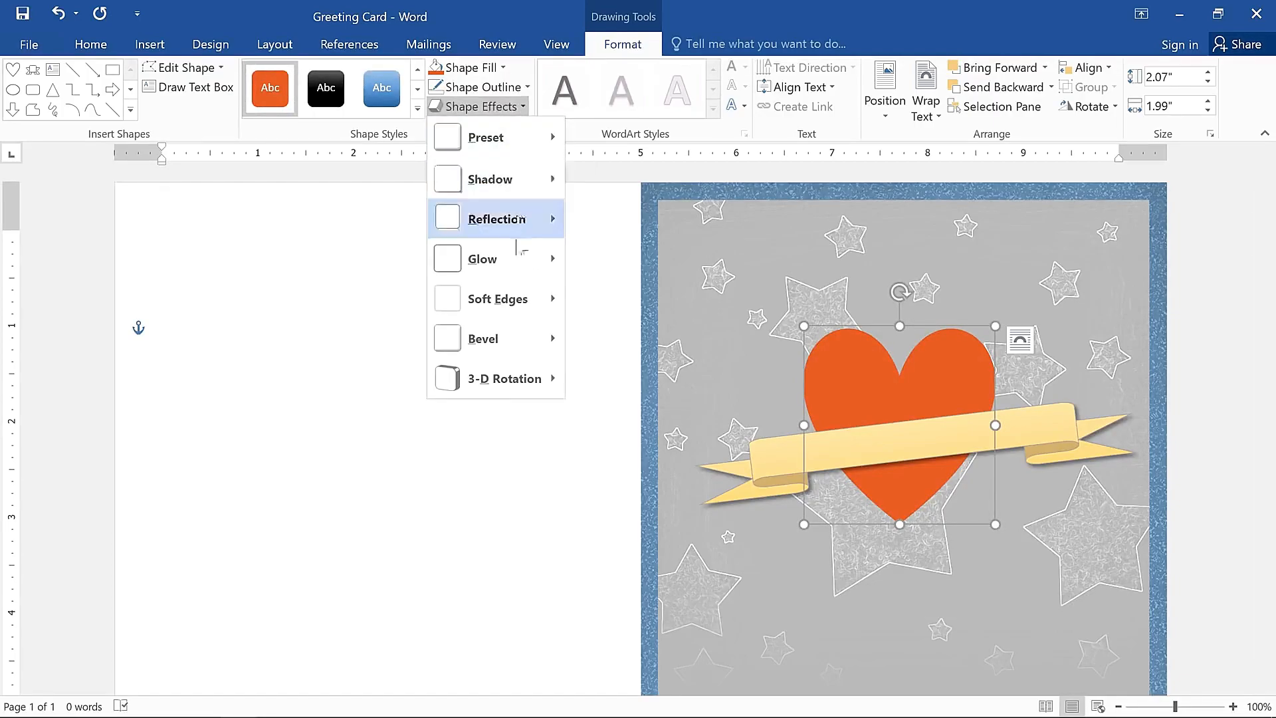
{"action": "mouse_move", "coordinate": [520, 337]}
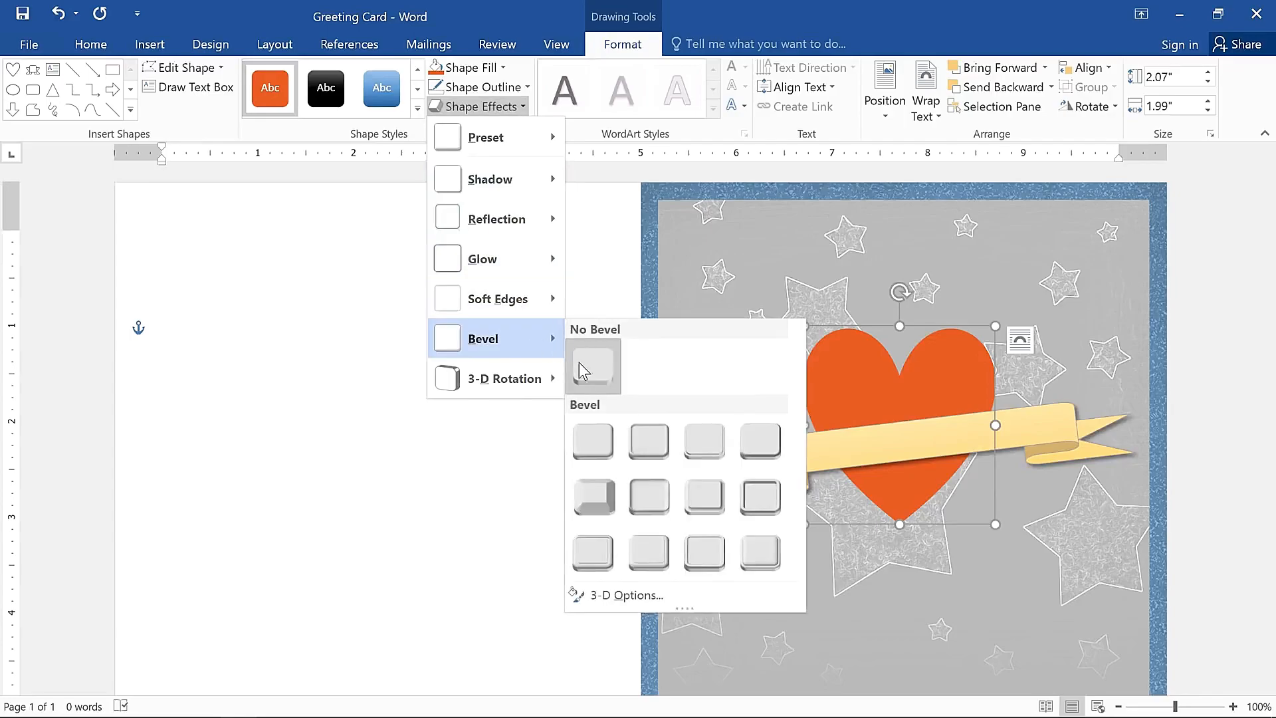
{"action": "left_click", "coordinate": [580, 421]}
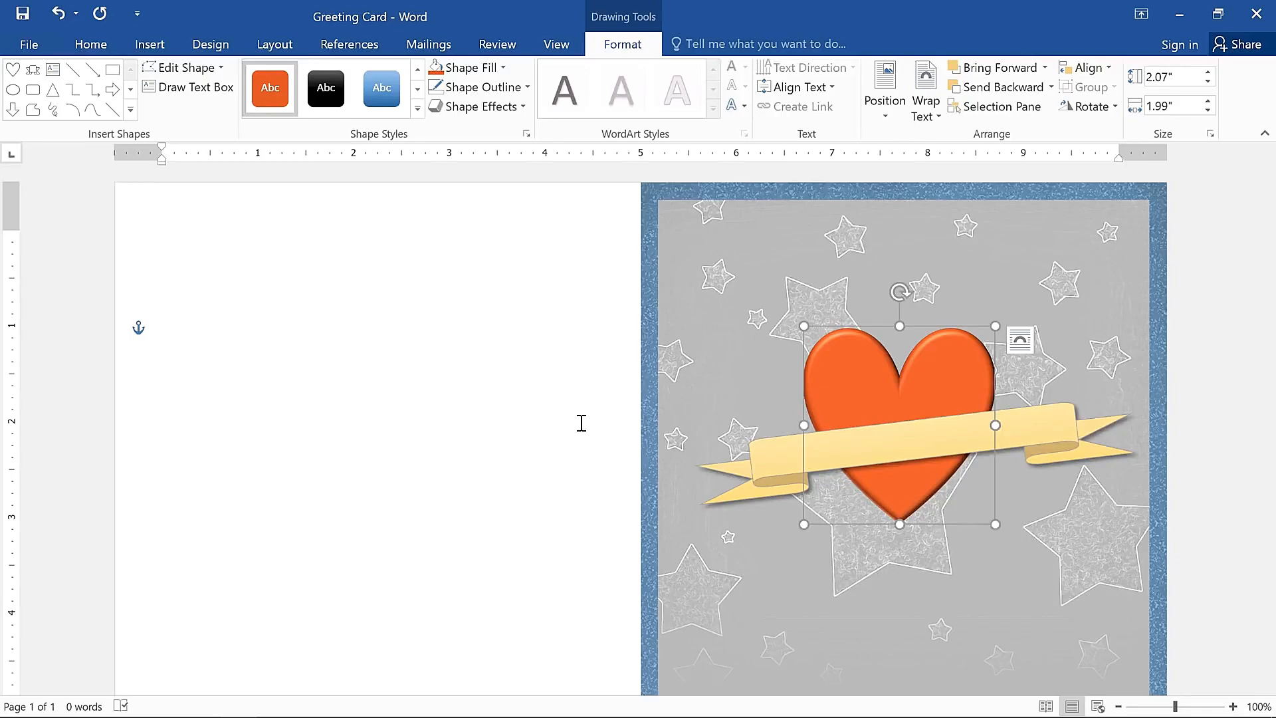
- Change the gold ribbon to the curved up ribbon banner shape and widen its centre panel slightly
{"action": "left_click", "coordinate": [765, 458]}
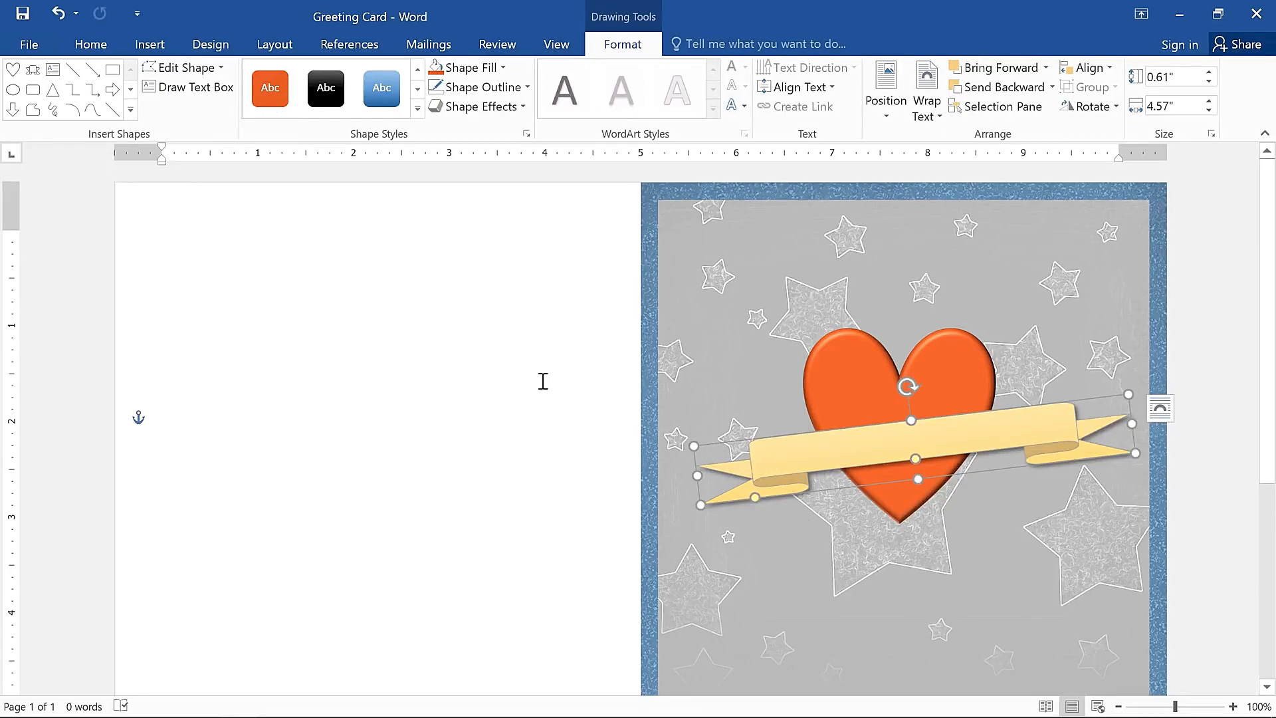
{"action": "left_click", "coordinate": [199, 67]}
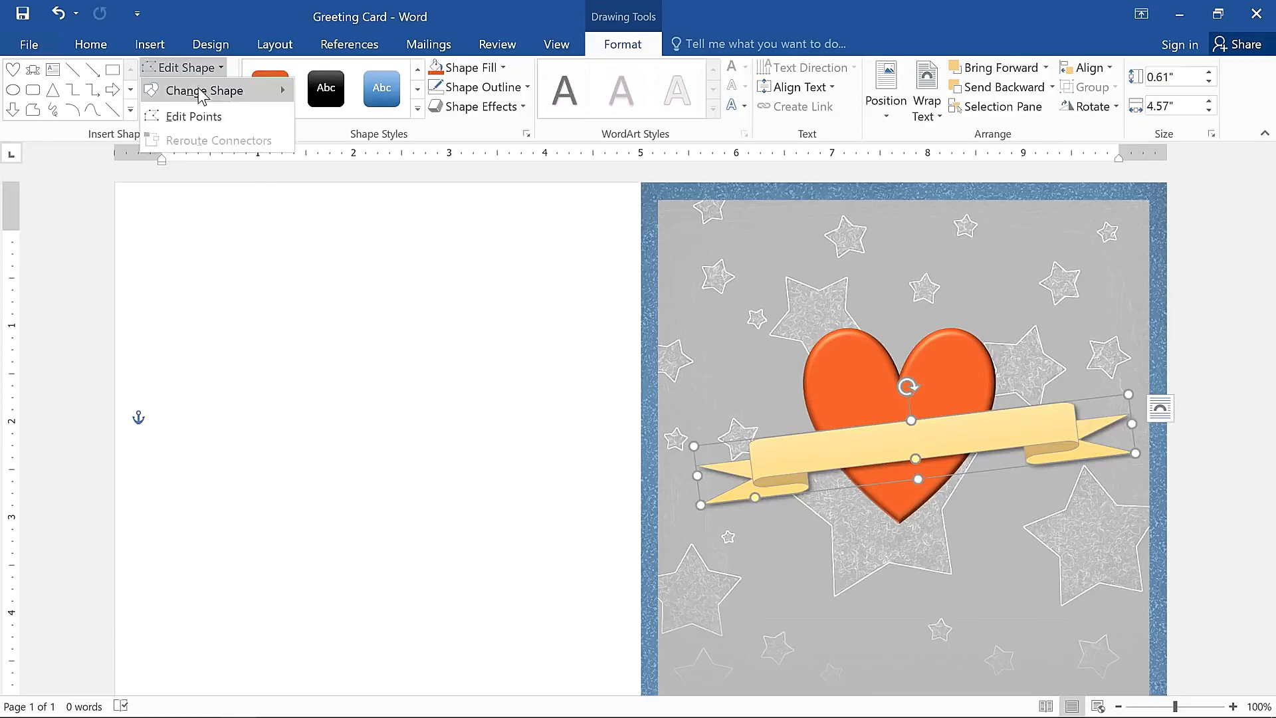
{"action": "mouse_move", "coordinate": [202, 93]}
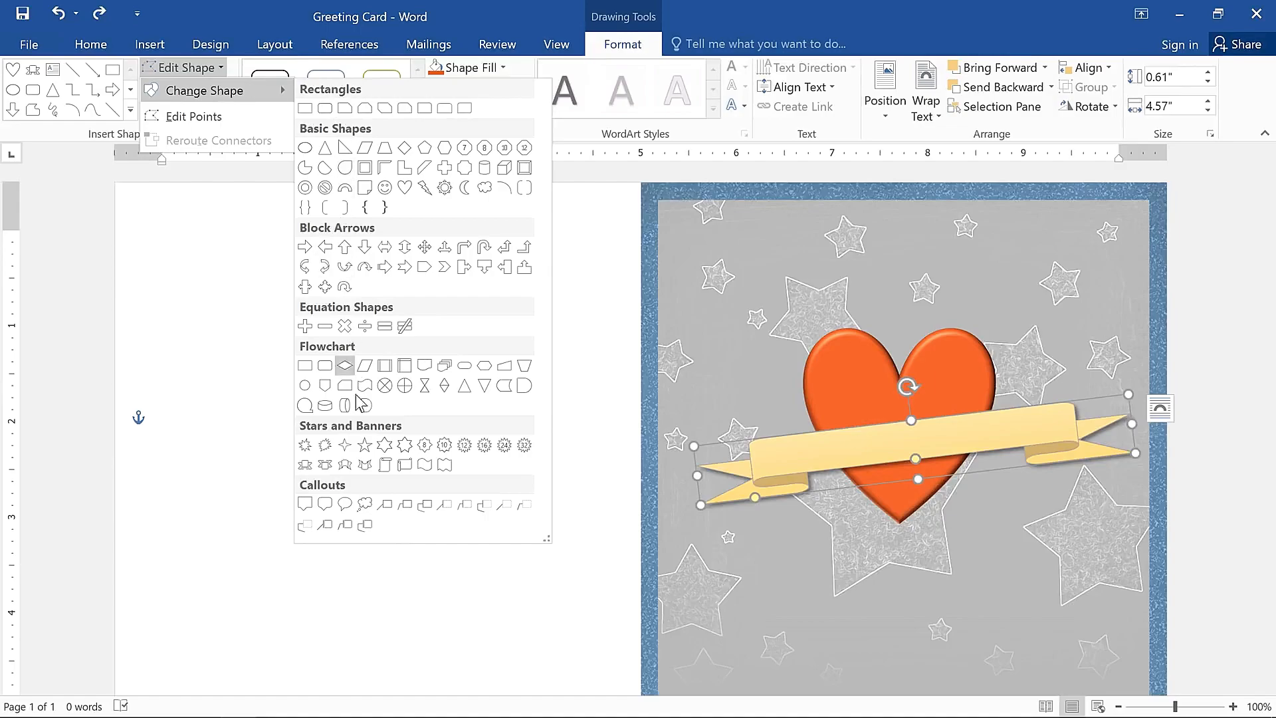
{"action": "left_click", "coordinate": [345, 465]}
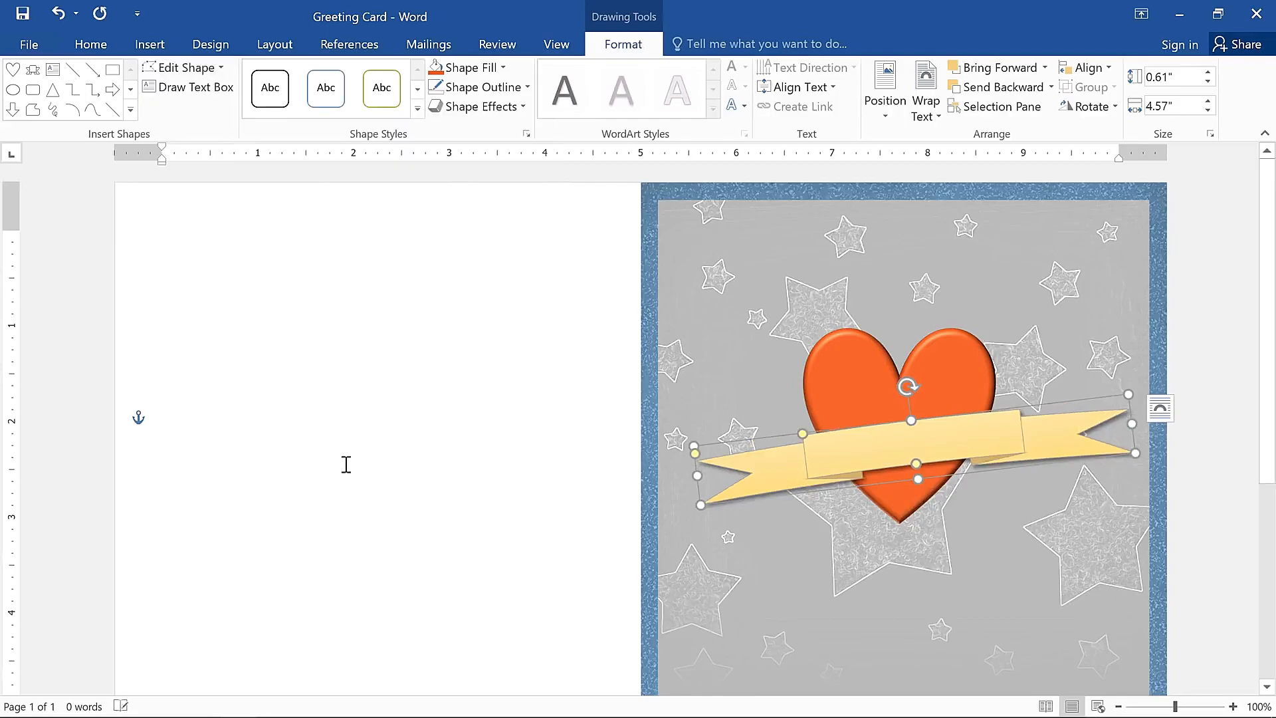
{"action": "left_click_drag", "start_coordinate": [801, 434], "coordinate": [776, 439]}
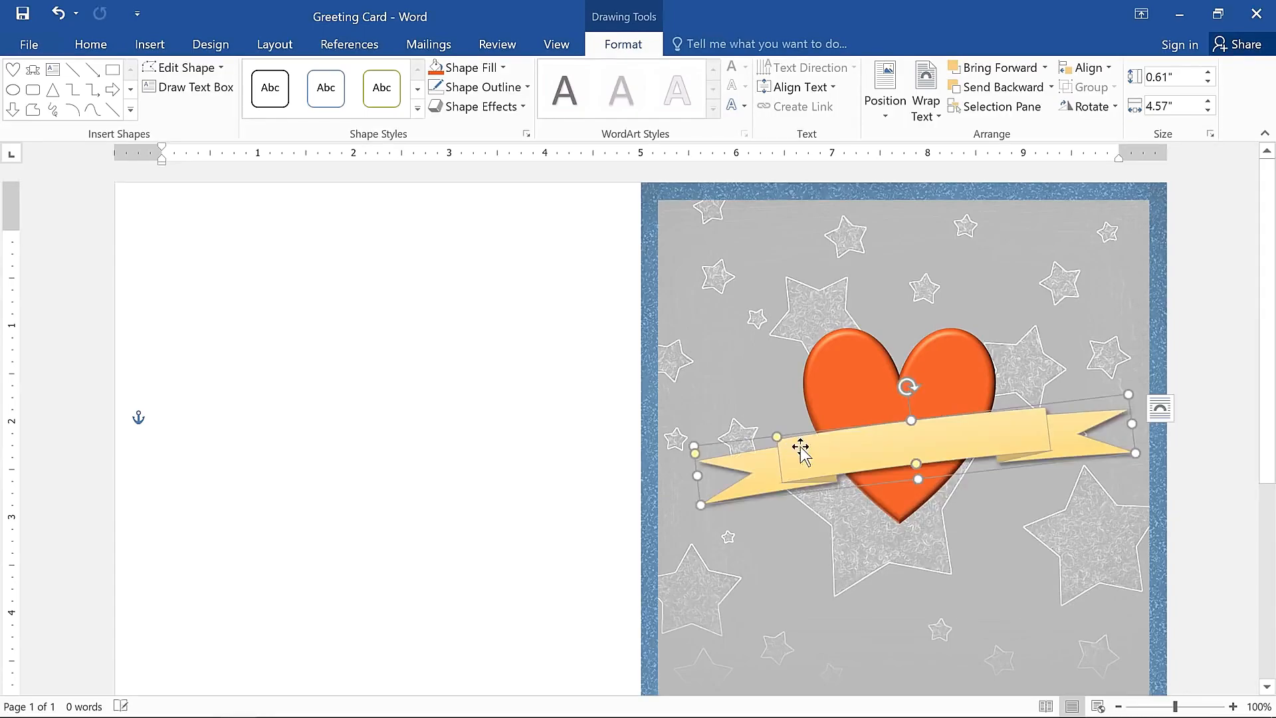
- Increase the ribbon's height to about 0.74" and move it slightly up so it sits across the middle of the heart
{"action": "left_click_drag", "start_coordinate": [923, 465], "coordinate": [920, 492]}
{"action": "left_click_drag", "start_coordinate": [929, 440], "coordinate": [921, 420]}
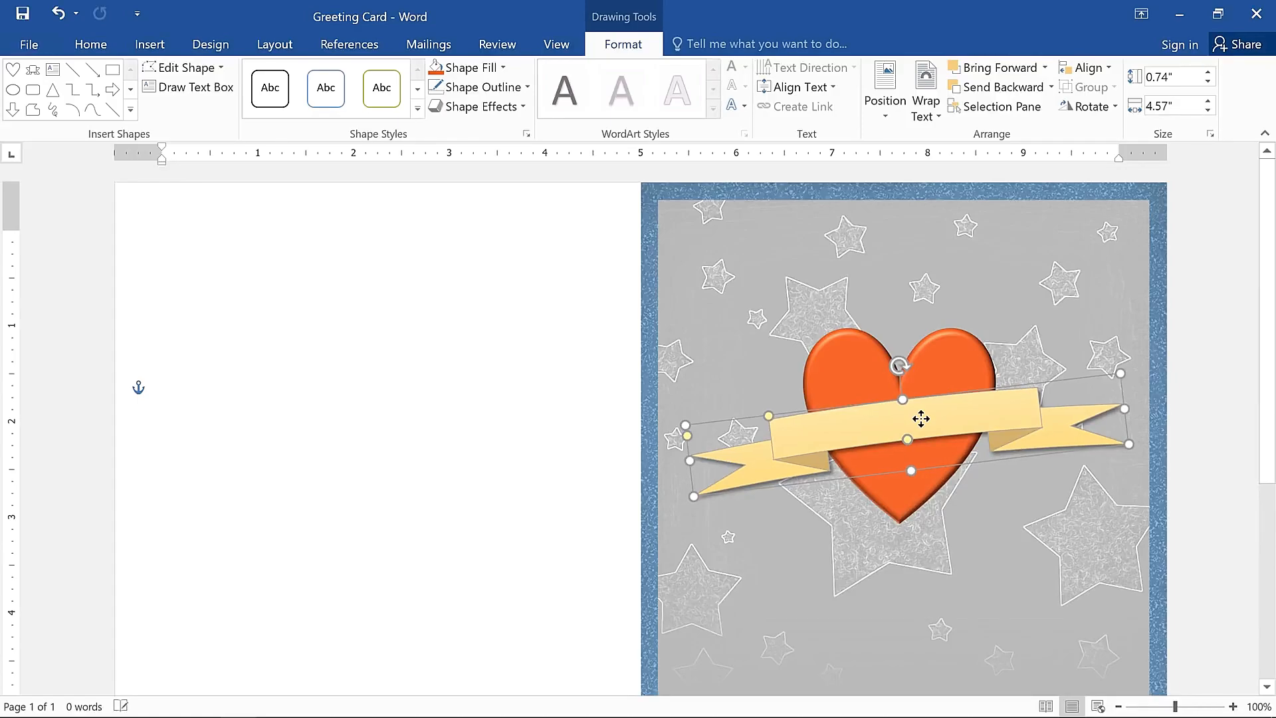
{"action": "left_click_drag", "start_coordinate": [921, 419], "coordinate": [924, 418]}
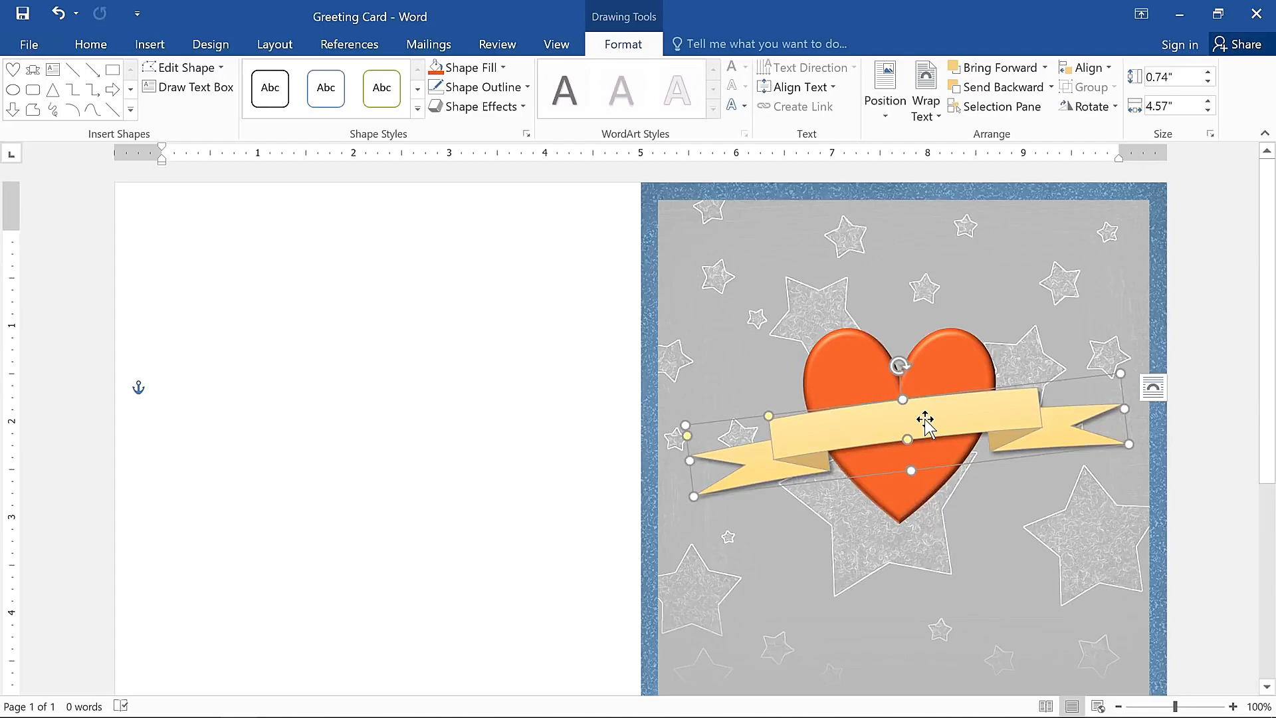
- Add the text "Happy Mother's Day!" to the ribbon banner
{"action": "type", "text": "Happy"}
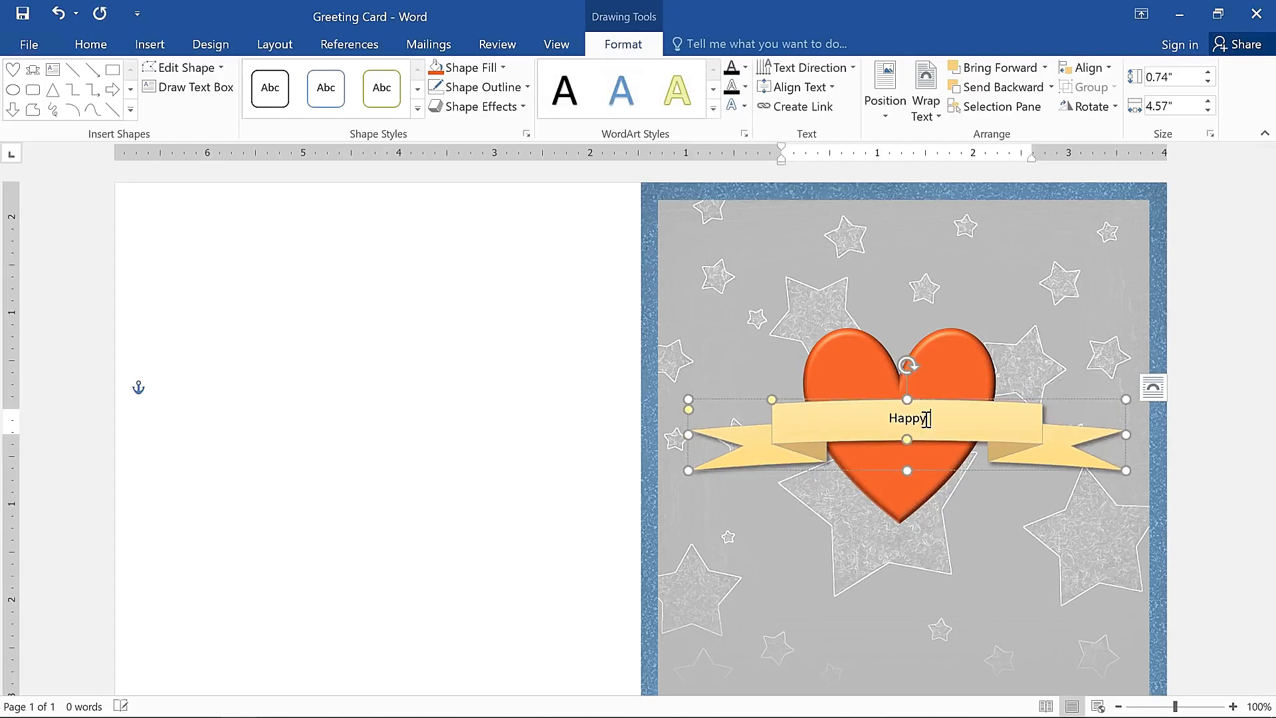
{"action": "type", "text": " Mother's Day"}
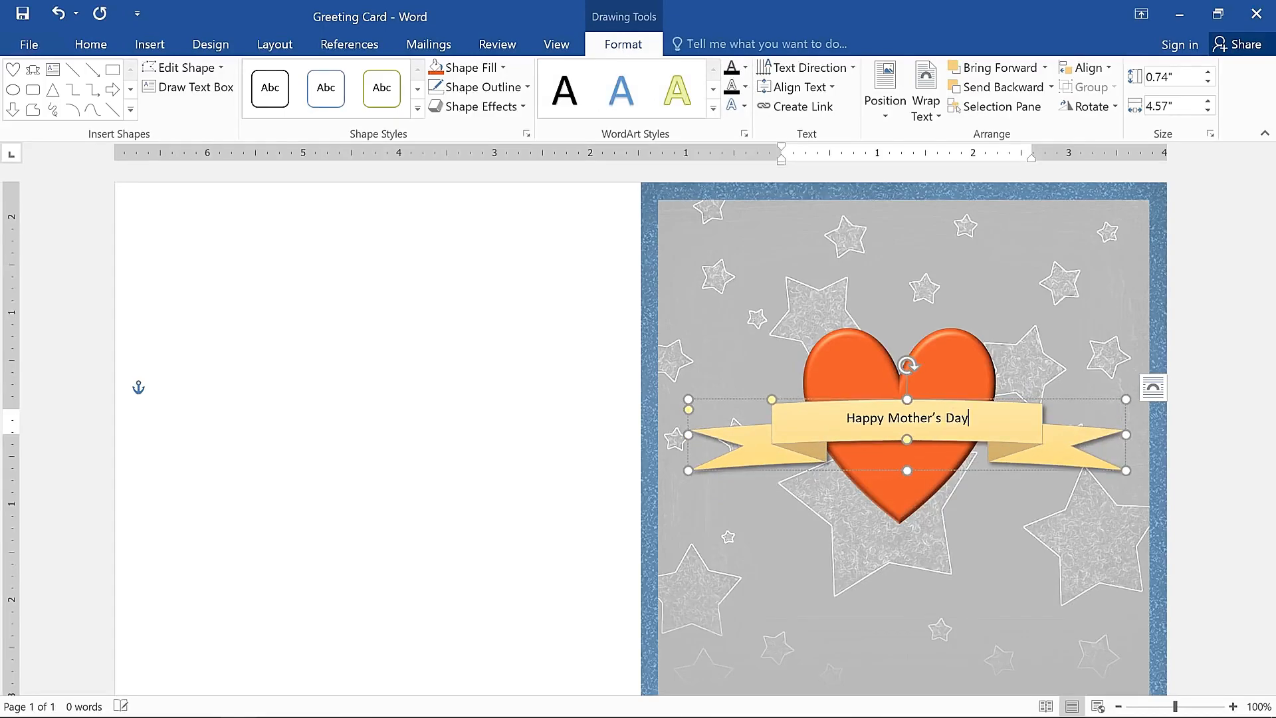
{"action": "type", "text": "!"}
- Format the ribbon's greeting text in the Rage Italic font and enlarge it by two size increments
{"action": "left_click_drag", "start_coordinate": [995, 417], "coordinate": [836, 420]}
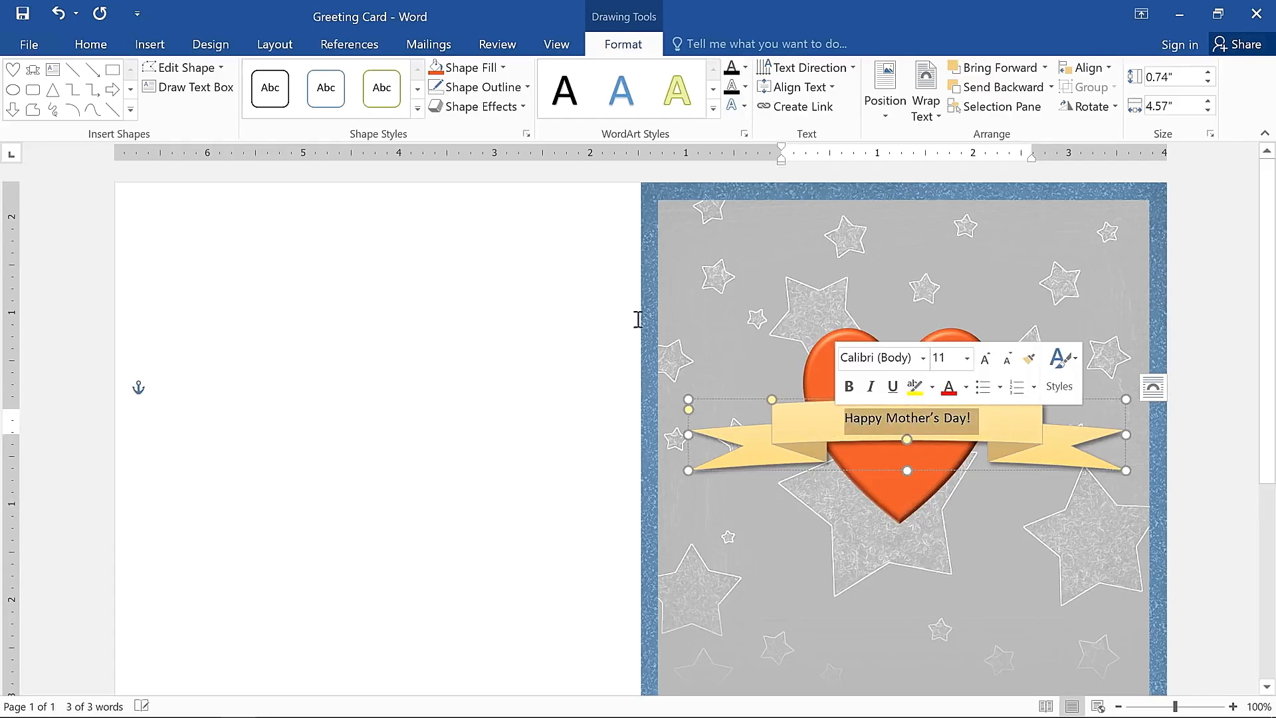
{"action": "left_click", "coordinate": [91, 46]}
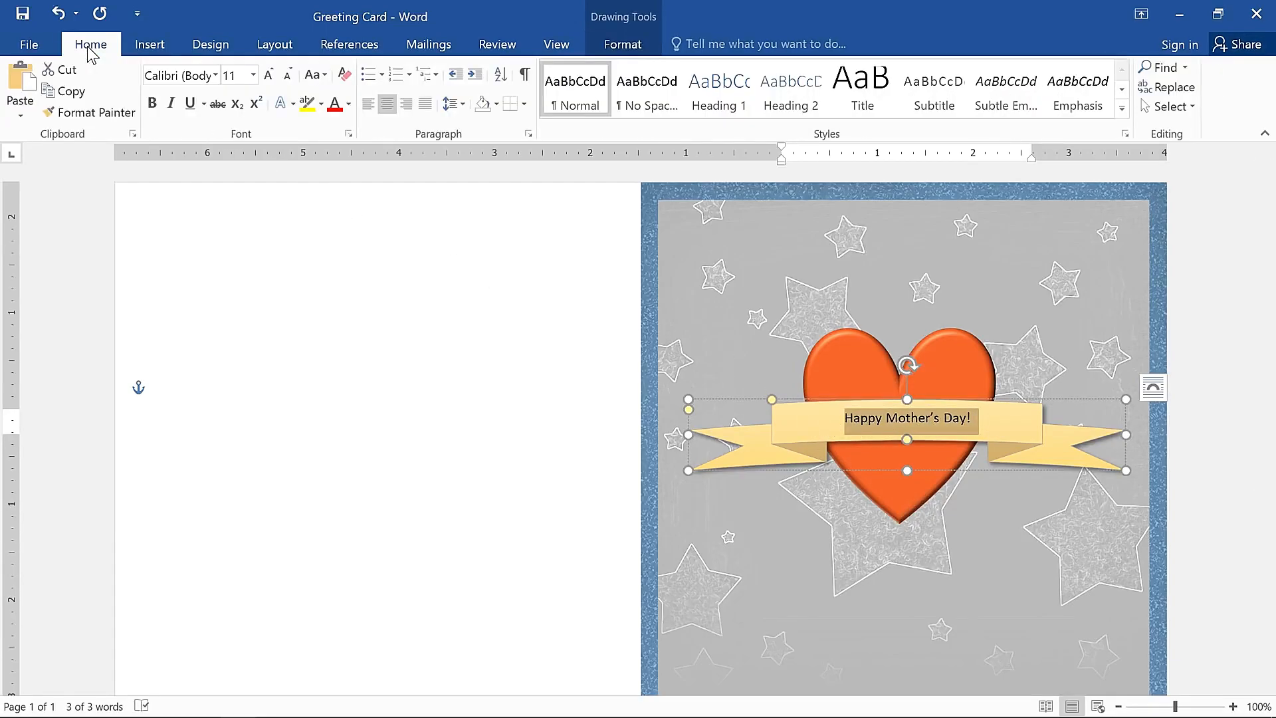
{"action": "left_click", "coordinate": [216, 75]}
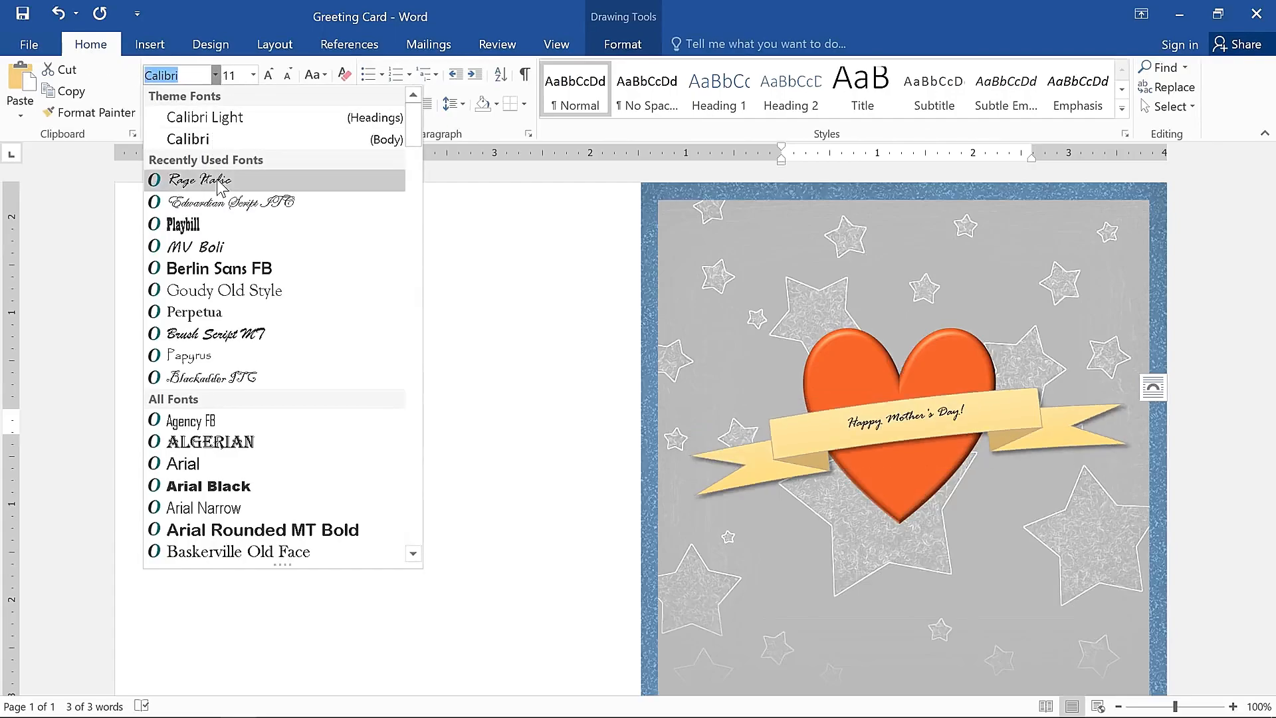
{"action": "left_click", "coordinate": [199, 180]}
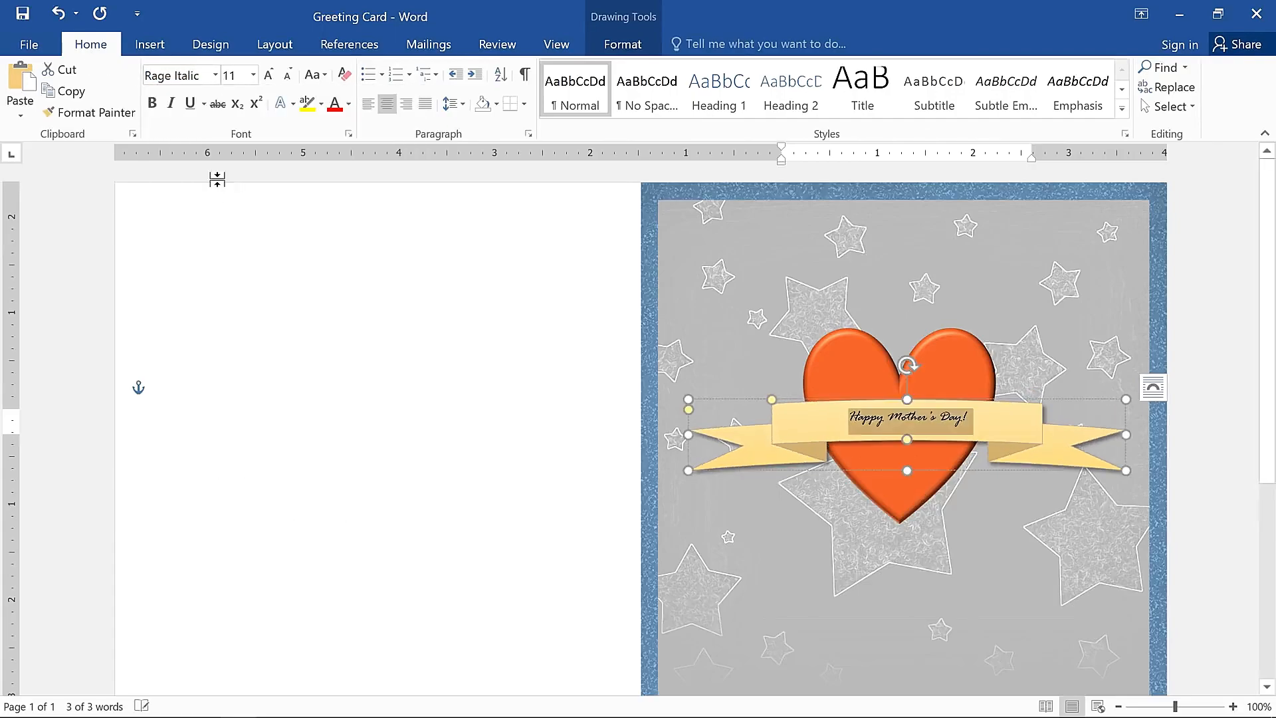
{"action": "left_click", "coordinate": [268, 75]}
{"action": "left_click", "coordinate": [269, 75]}
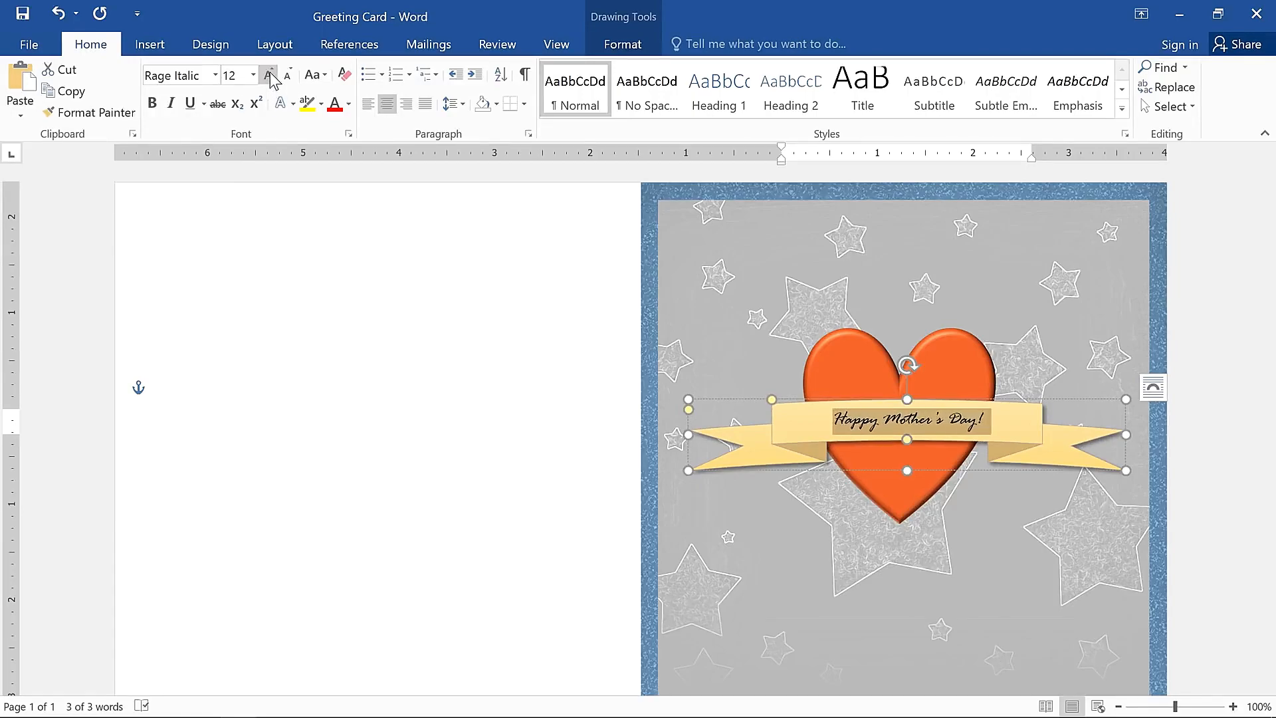
{"action": "left_click", "coordinate": [343, 356]}
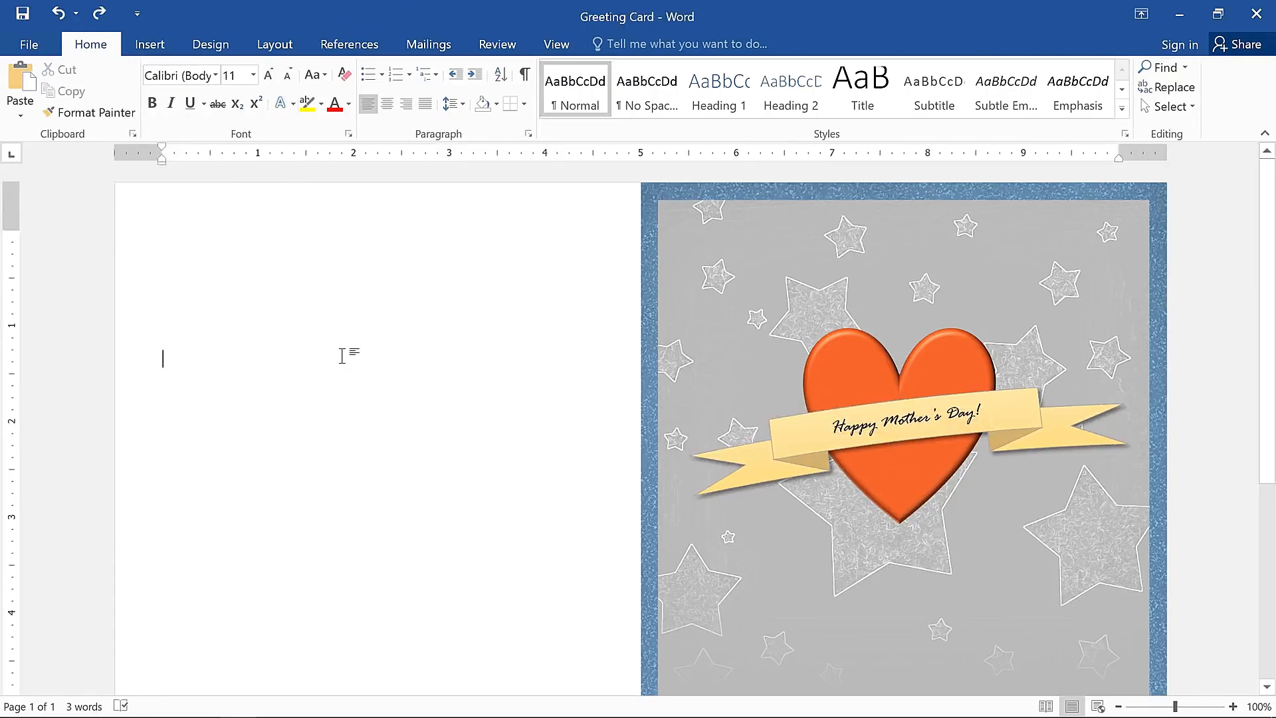